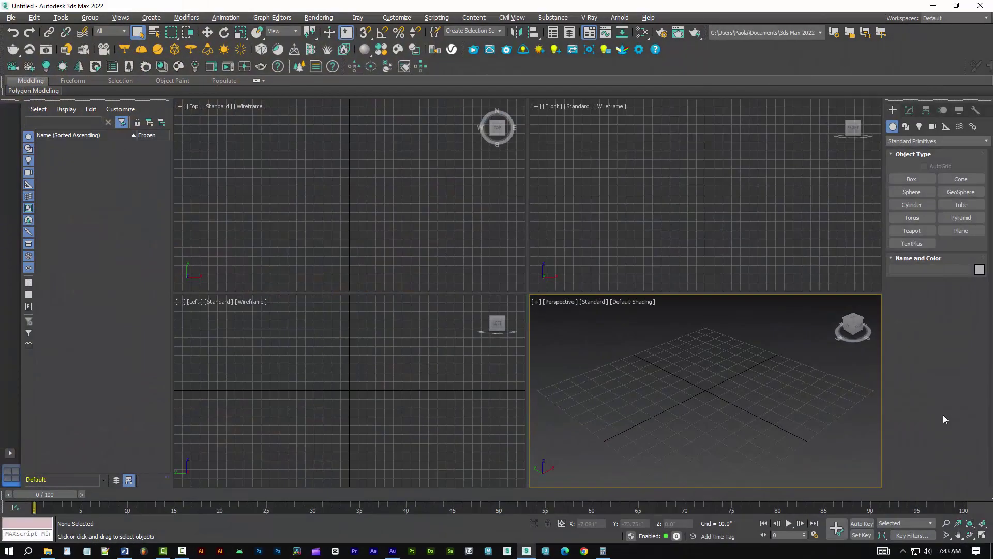
Create the seat as a box 17.5 in long, 18.5 in wide and 1.5 in high, positioned at Z 16 in.
key("alt+w")
left_click(911, 179)
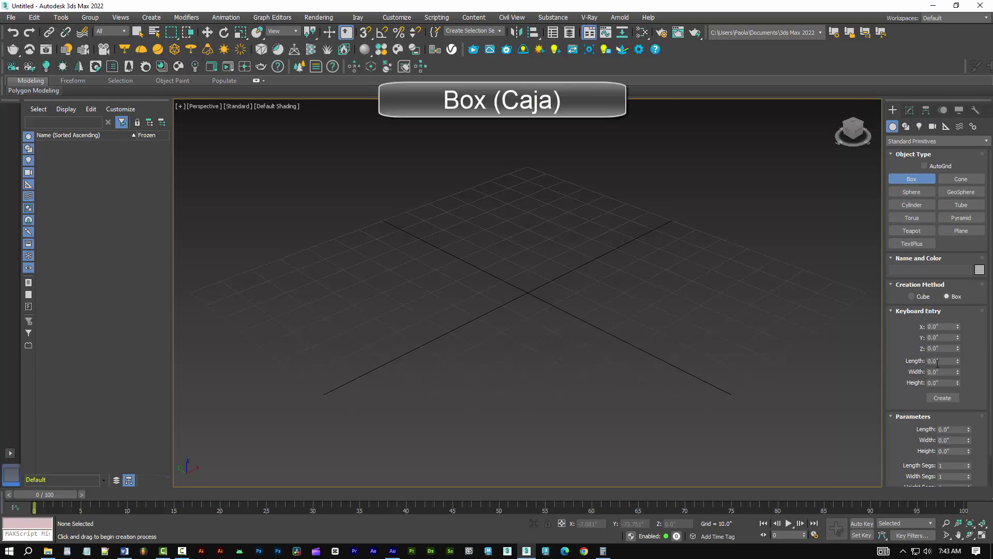
left_click(935, 361)
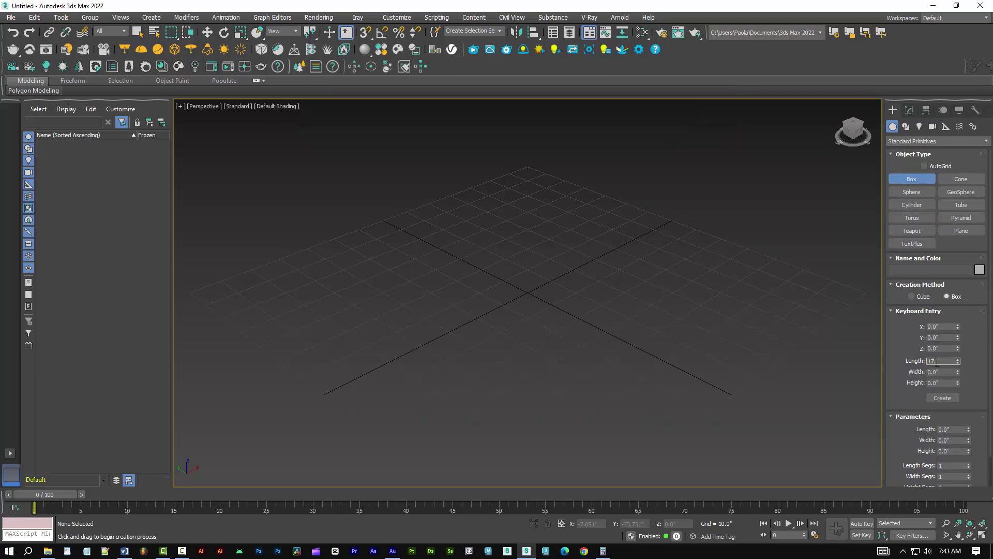
double_click(938, 371)
type("18.5")
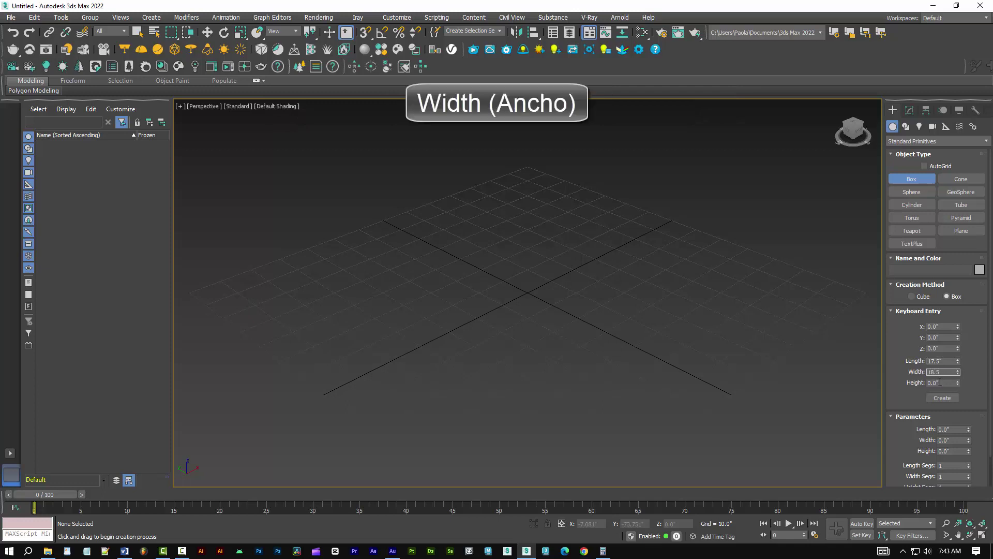
left_click(940, 382)
type("1.5")
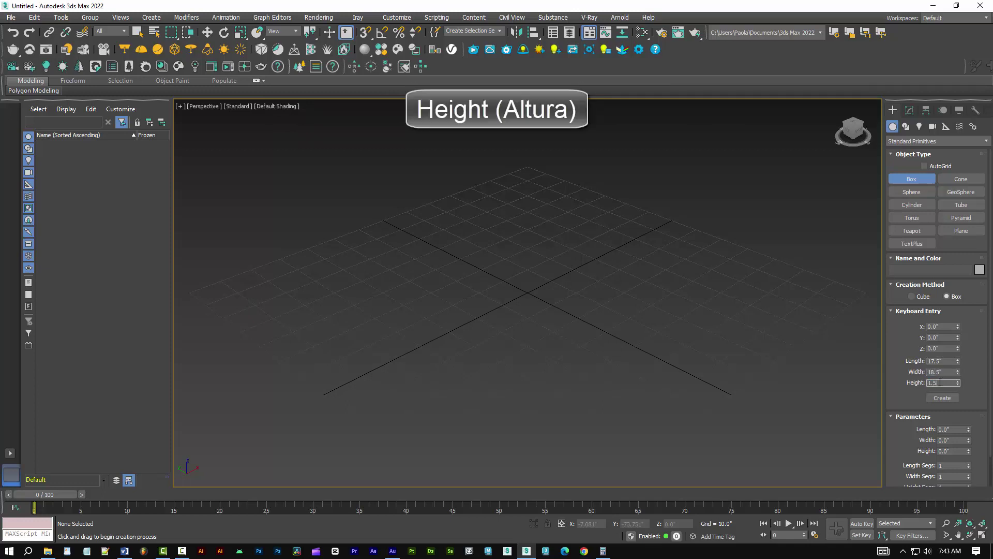
left_click(940, 349)
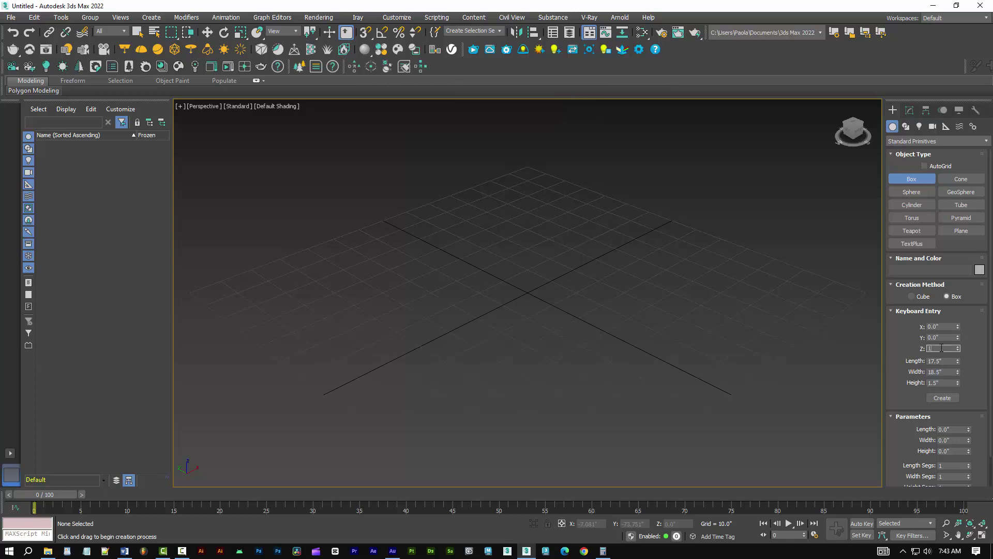
type("16")
left_click(942, 398)
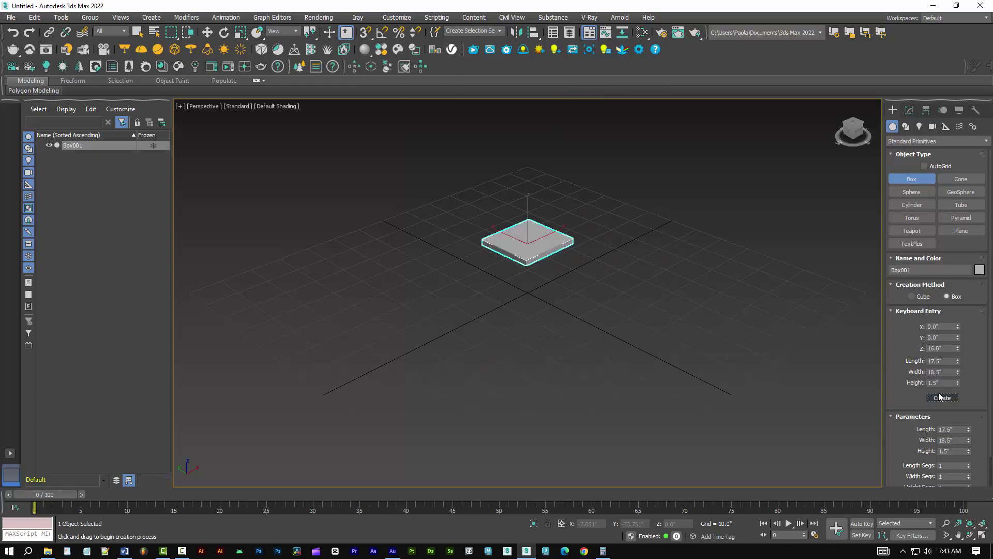
right_click(539, 252)
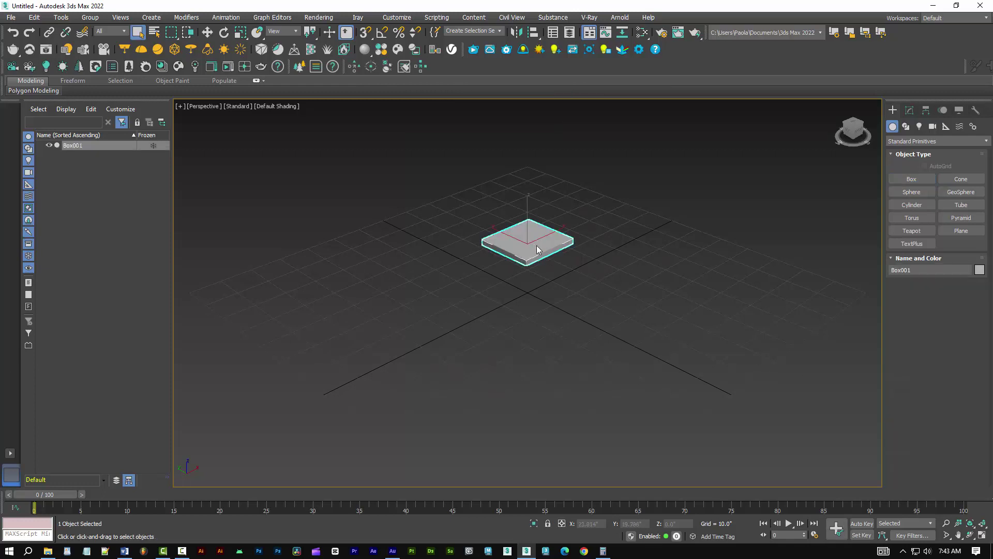
Convert the seat box to an Editable Poly and display edged faces in the perspective view.
key("w")
right_click(544, 242)
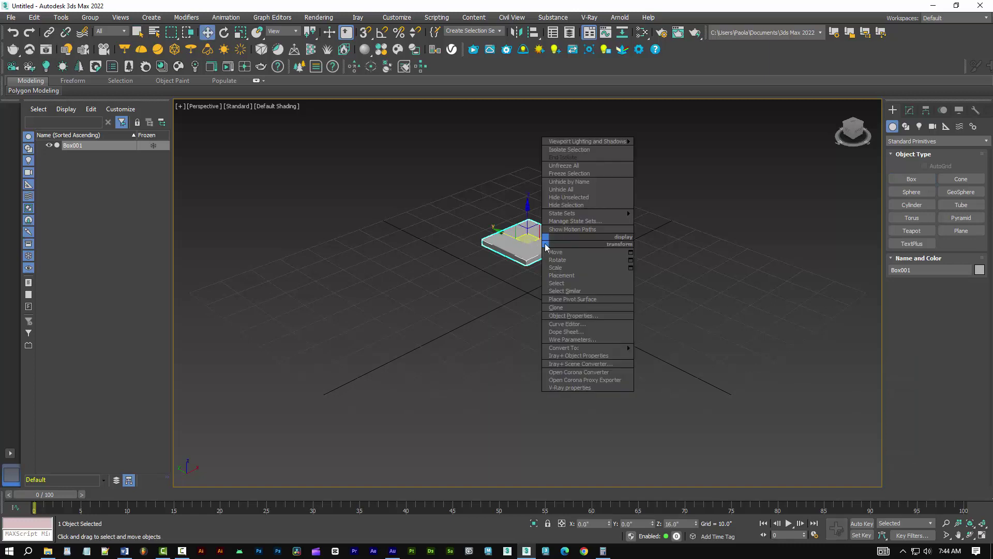
mouse_move(564, 348)
left_click(661, 354)
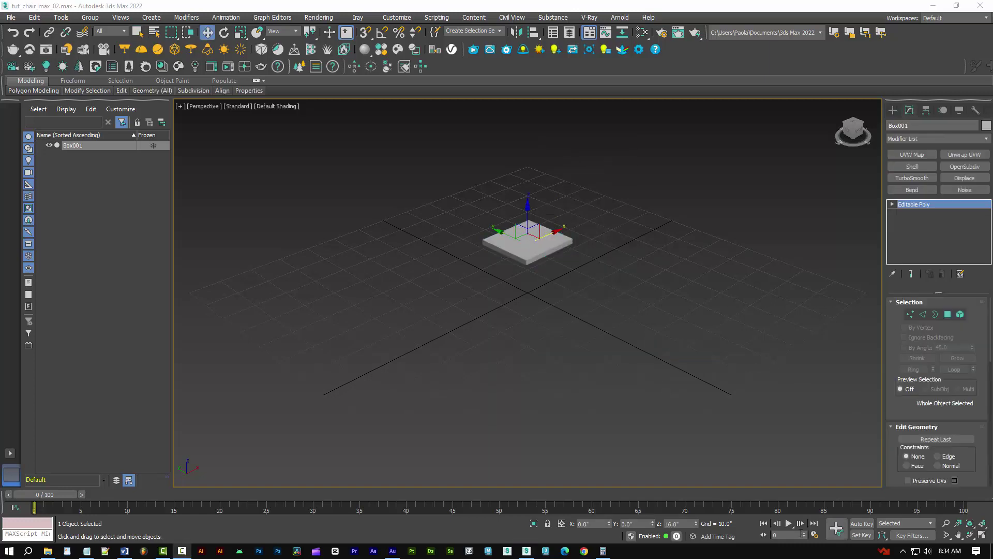
left_click(893, 111)
key("F4")
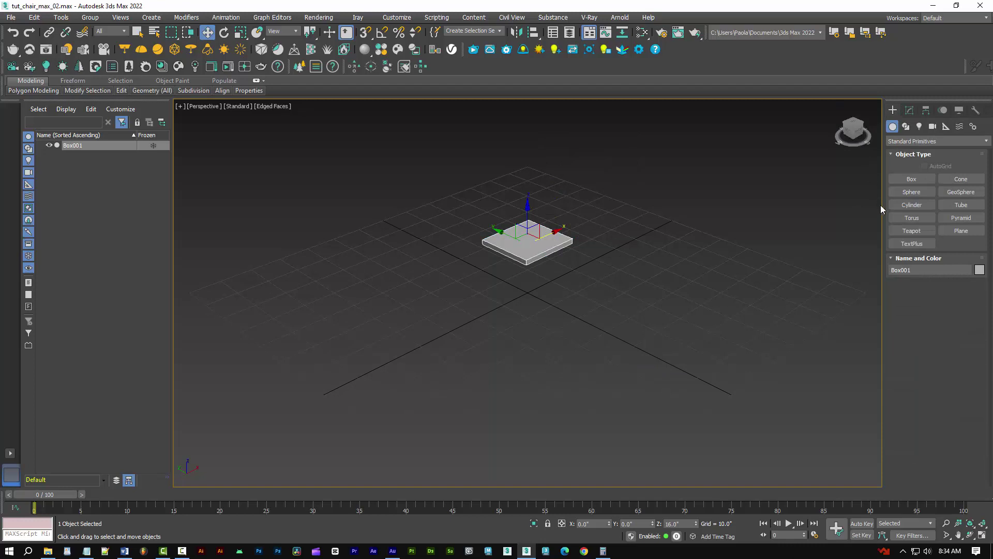
Create a front leg box 1.5 in long, 1.5 in wide and 16 in high at X -8.25, Y -7.75, Z 0.
left_click(890, 311)
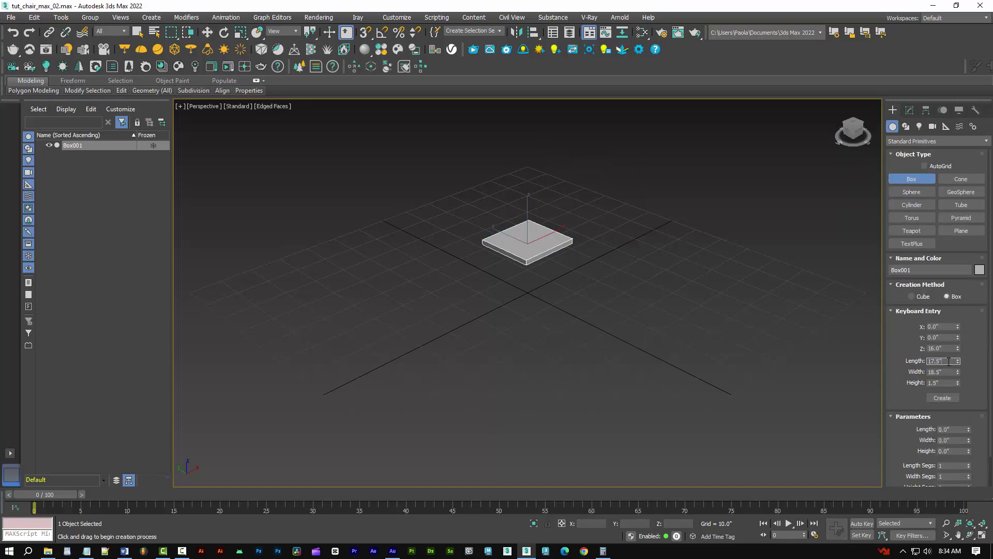
type("1.5")
key("Tab")
type("1.5")
key("Tab")
type("16")
left_click(945, 325)
type("-8.25")
left_click(939, 337)
type("-7.75")
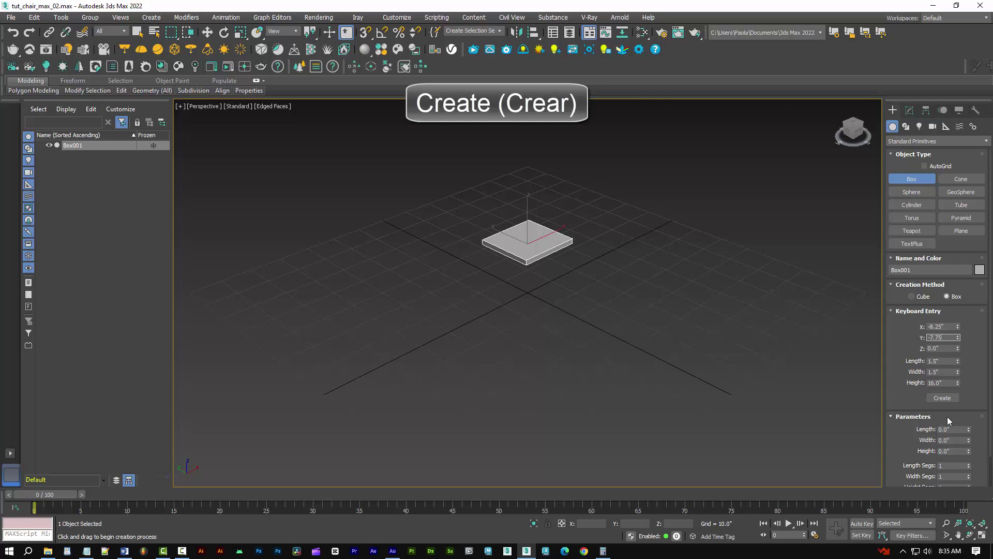
left_click(942, 398)
Clone the front leg along the X axis and set the copy's absolute X position to 8.25 in.
key("w")
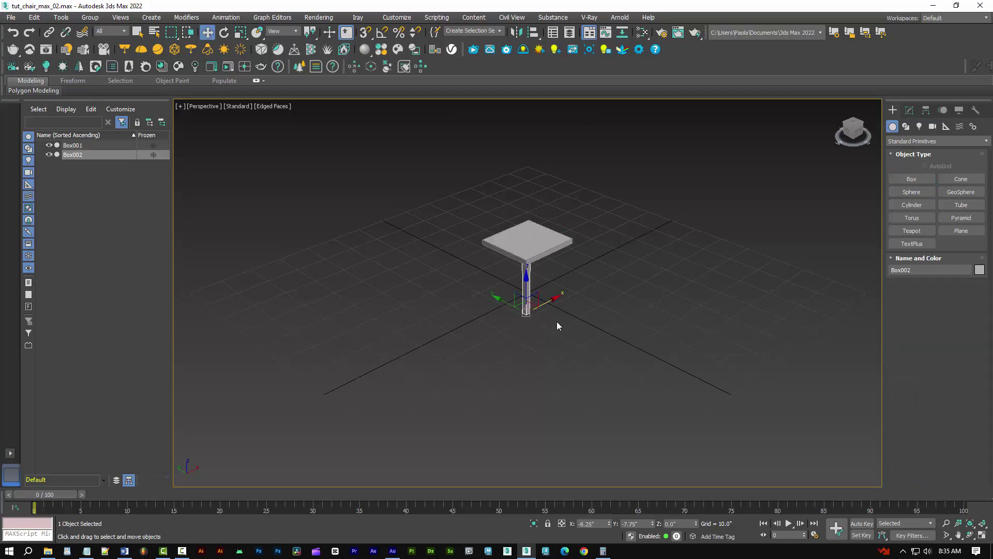
left_click_drag(555, 302, 595, 281, "shift")
left_click(496, 321)
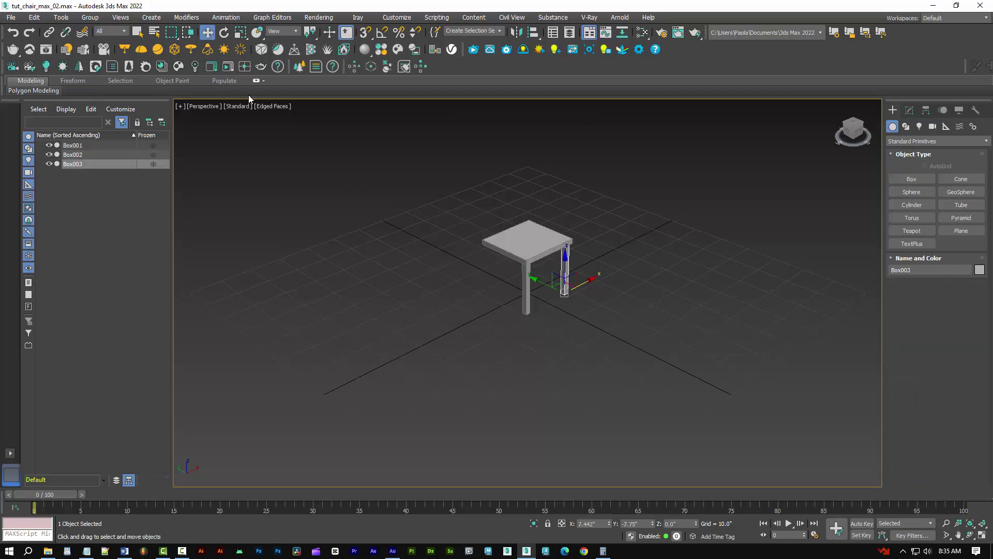
right_click(207, 33)
double_click(224, 219)
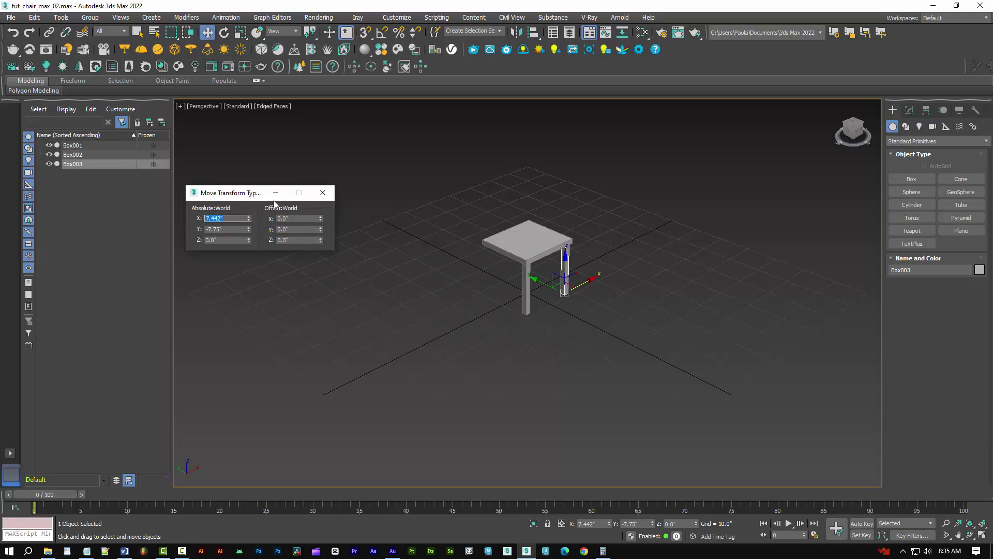
type("8.25")
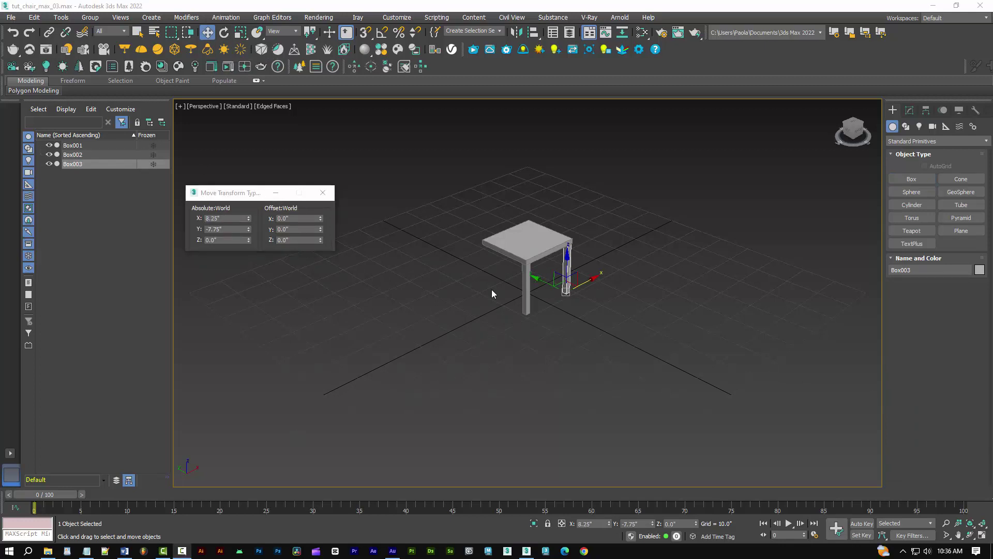
Convert both front legs to Editable Poly.
left_click(526, 290, "ctrl")
right_click(525, 291)
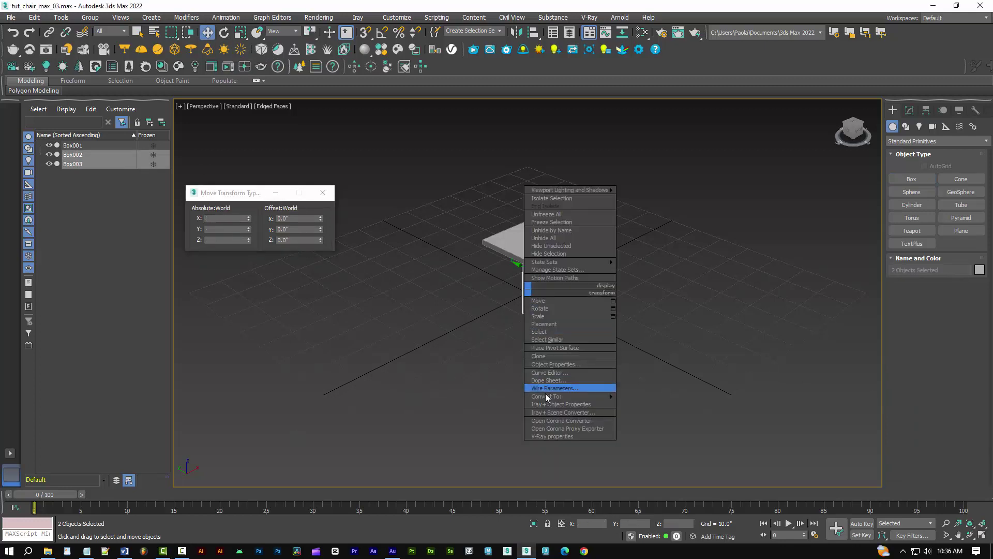
mouse_move(569, 397)
left_click(645, 404)
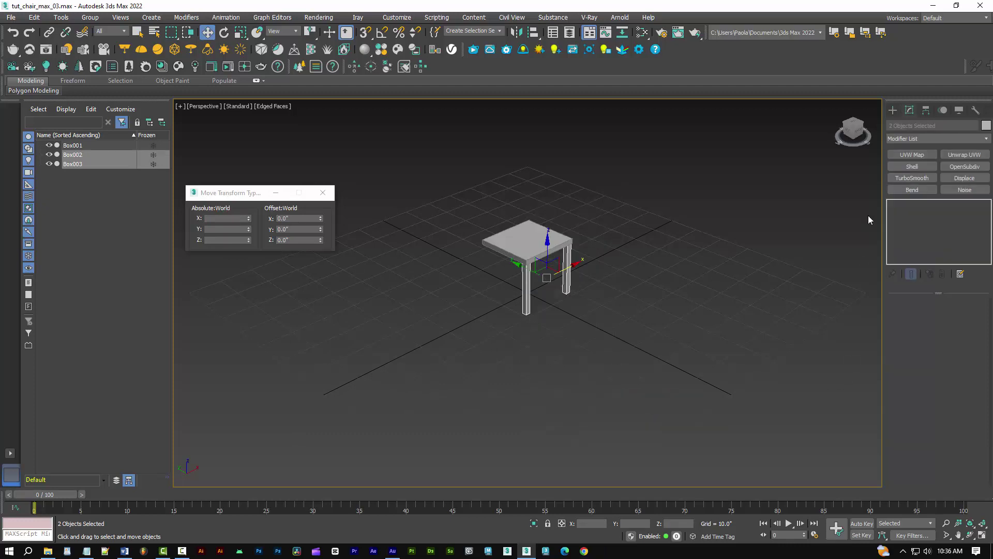
Create a back leg box 1.5 by 1.5 in and 37.5 in high at X -8.25, Y 7.75, Z 0.
left_click(892, 110)
left_click(912, 178)
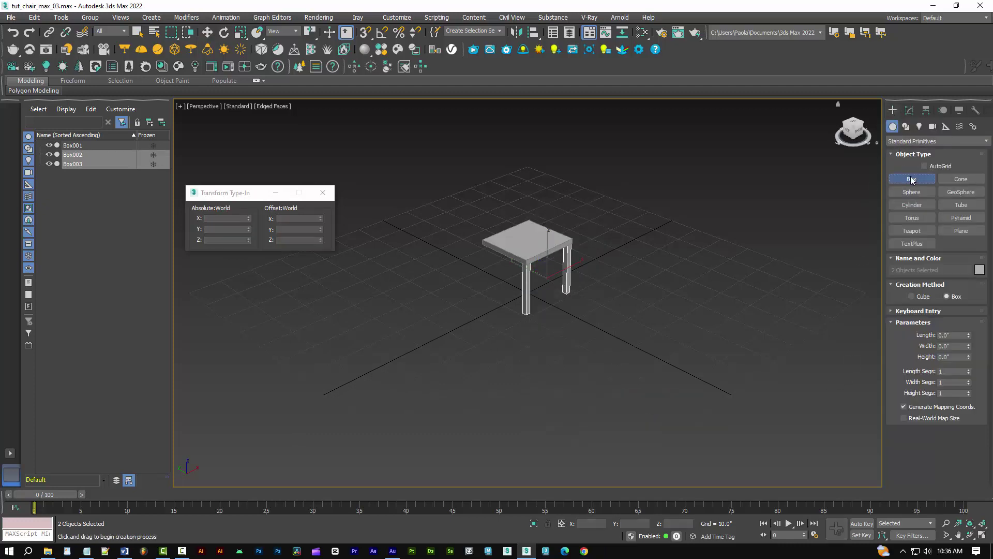
left_click(889, 310)
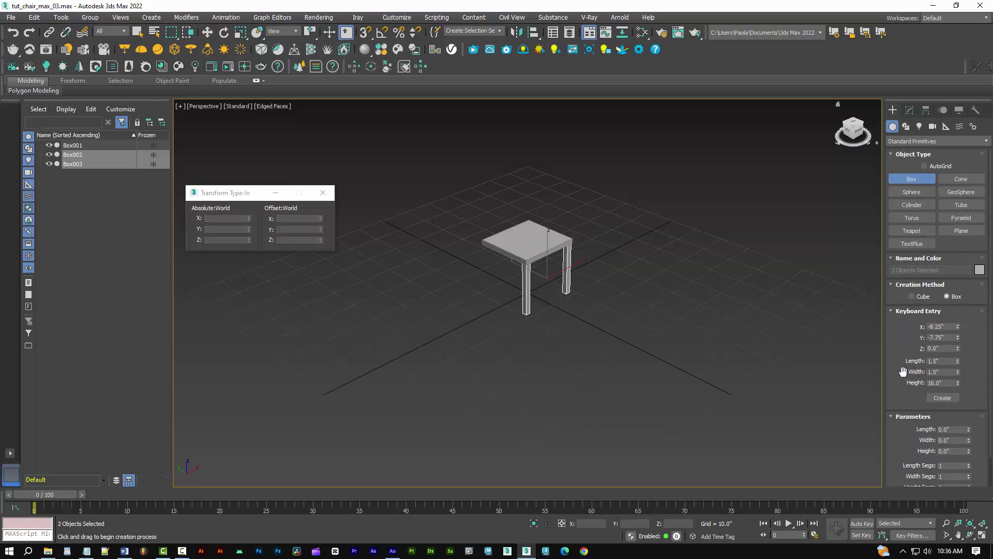
double_click(937, 382)
double_click(932, 337)
type("7.75")
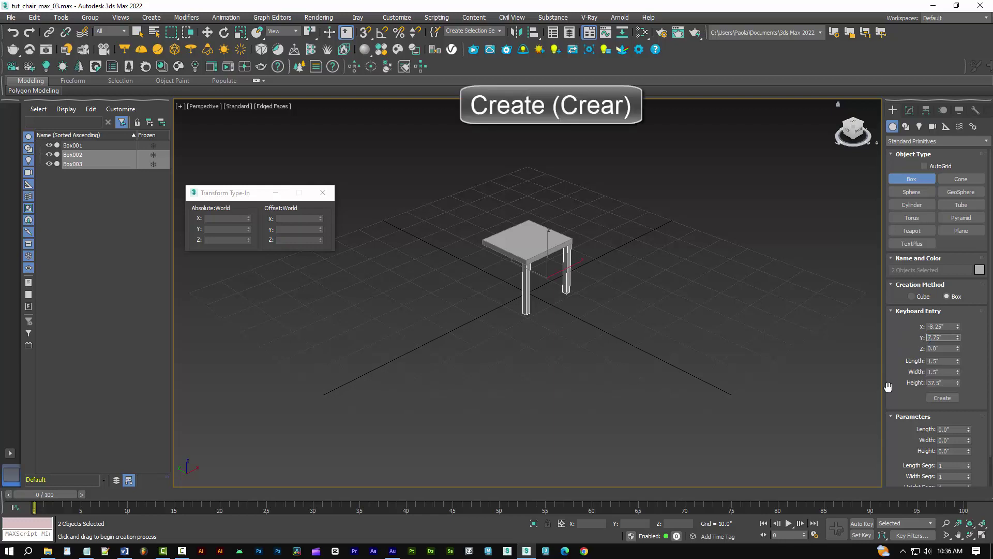
left_click(940, 396)
Convert the tall back leg to an Editable Poly.
key("w")
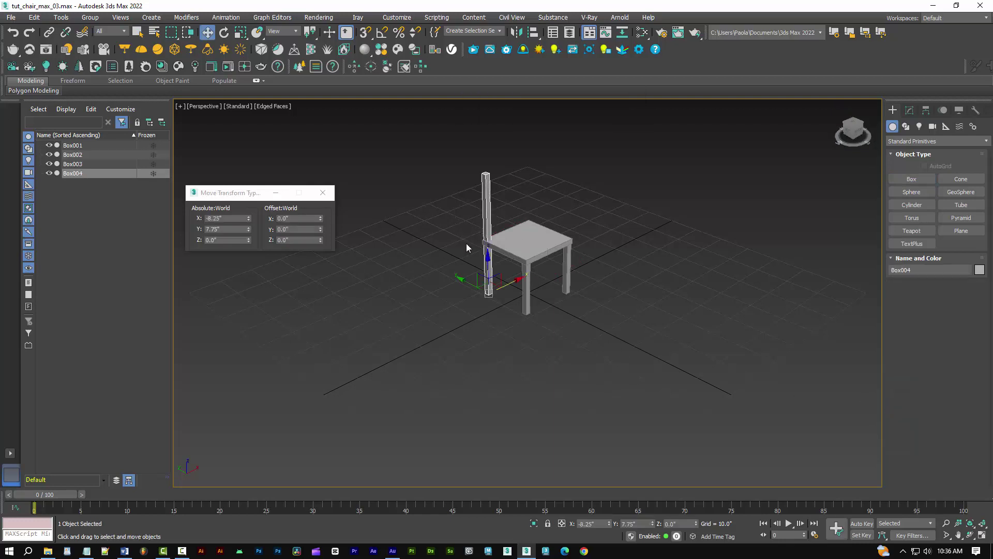
right_click(485, 218)
mouse_move(522, 325)
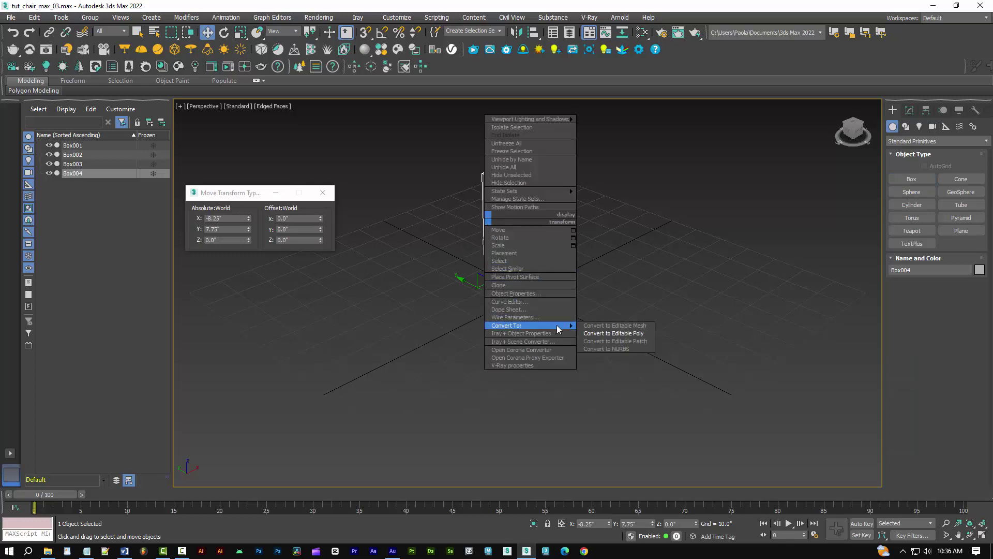
left_click(589, 333)
Connect the back leg's four vertical edges with a new edge loop and set its Z position to 17.5 in.
key("2")
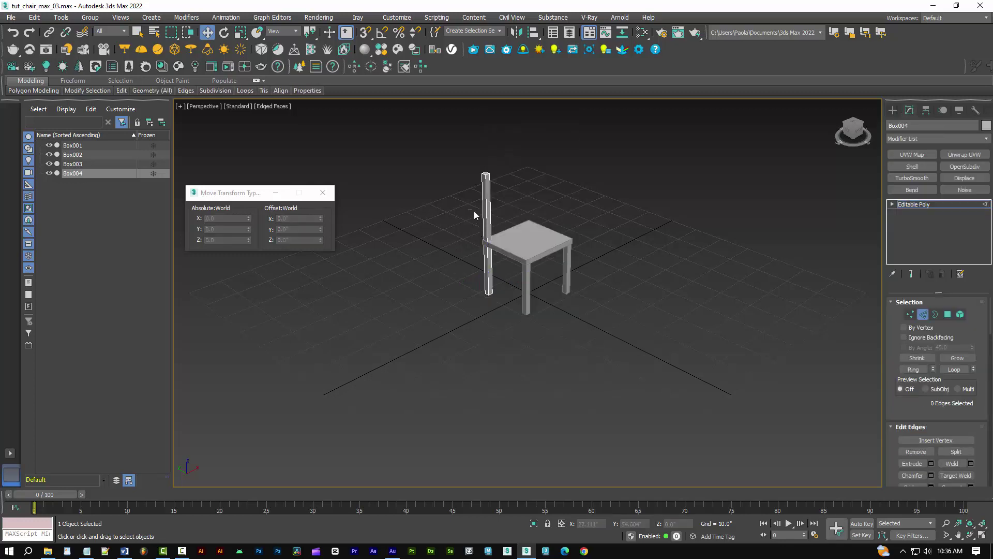
left_click_drag(474, 211, 502, 224)
scroll(941, 464, "down", 1)
key("2")
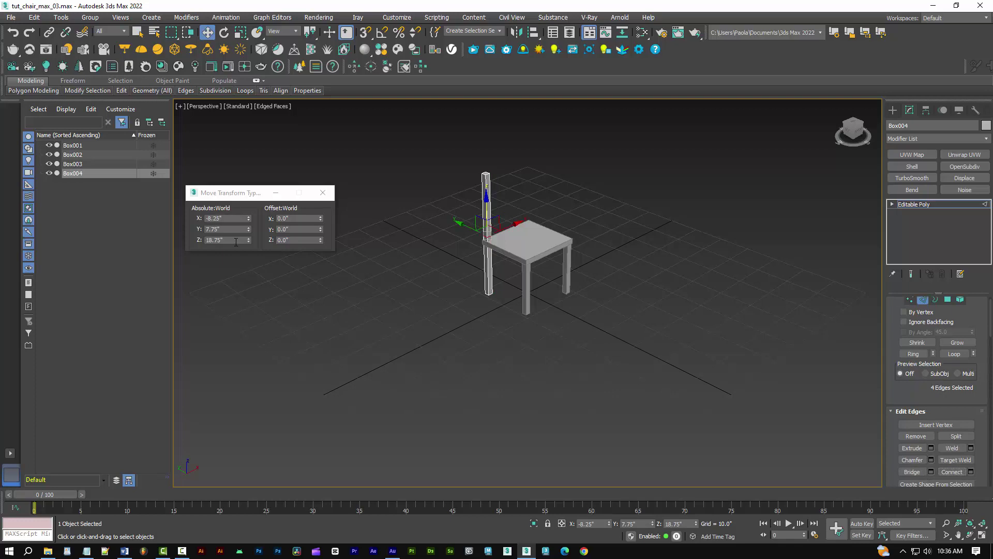
double_click(236, 240)
type("17.5/2")
key("Return")
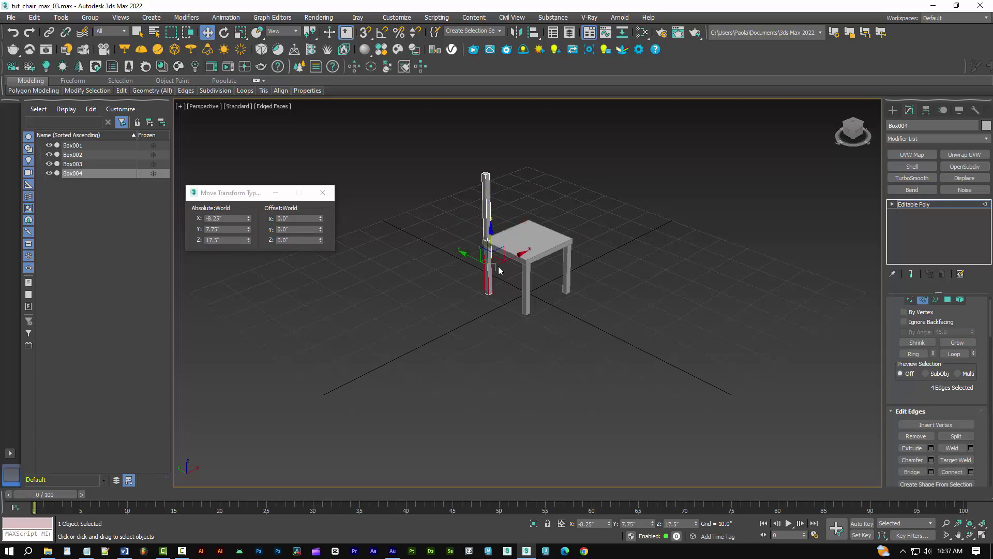
Connect the back leg's four lower vertical edges with a second loop and set its Z position to 16 in.
double_click(226, 240)
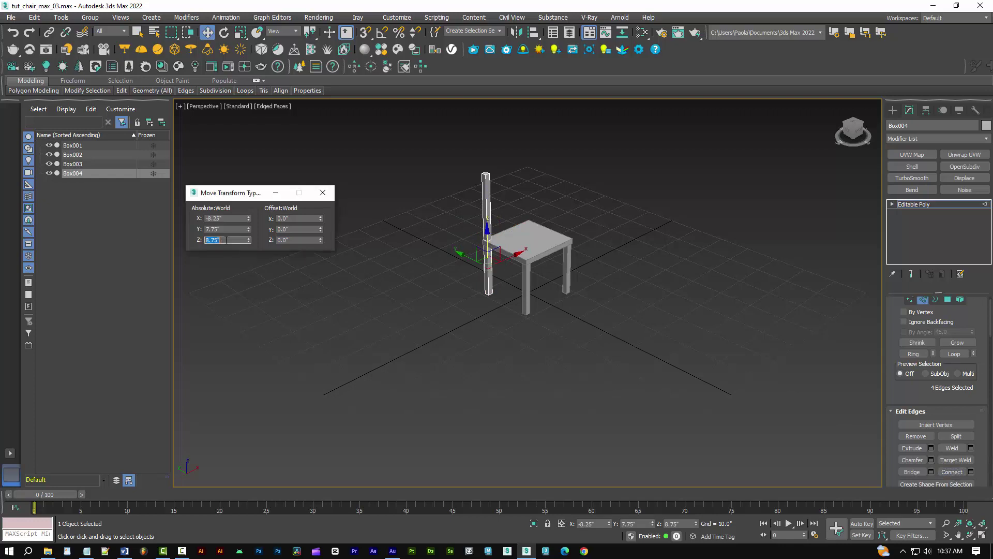
type("16")
key("Return")
left_click(463, 289)
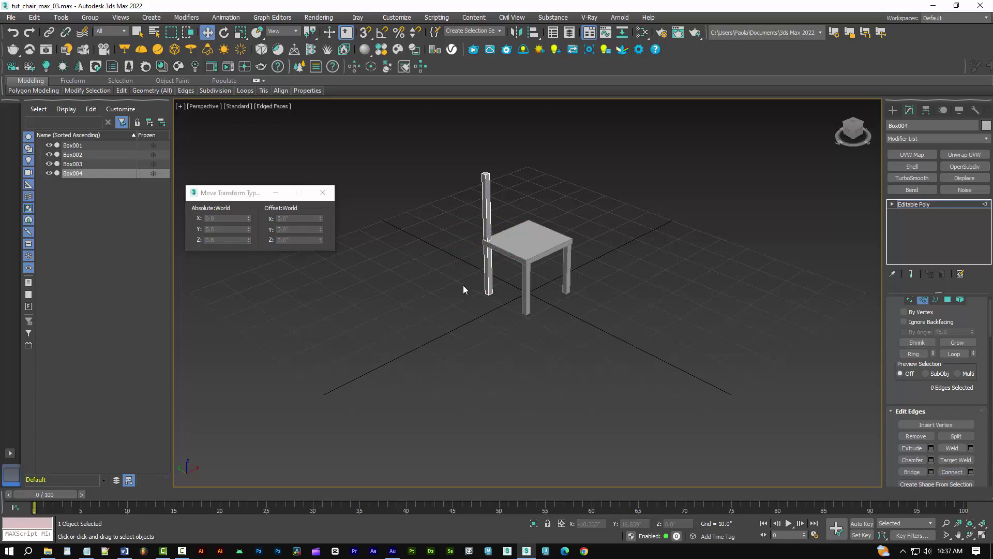
Tilt the back leg's upper part by moving its four top vertices to Y 10 in.
key("1")
left_click_drag(459, 140, 492, 175)
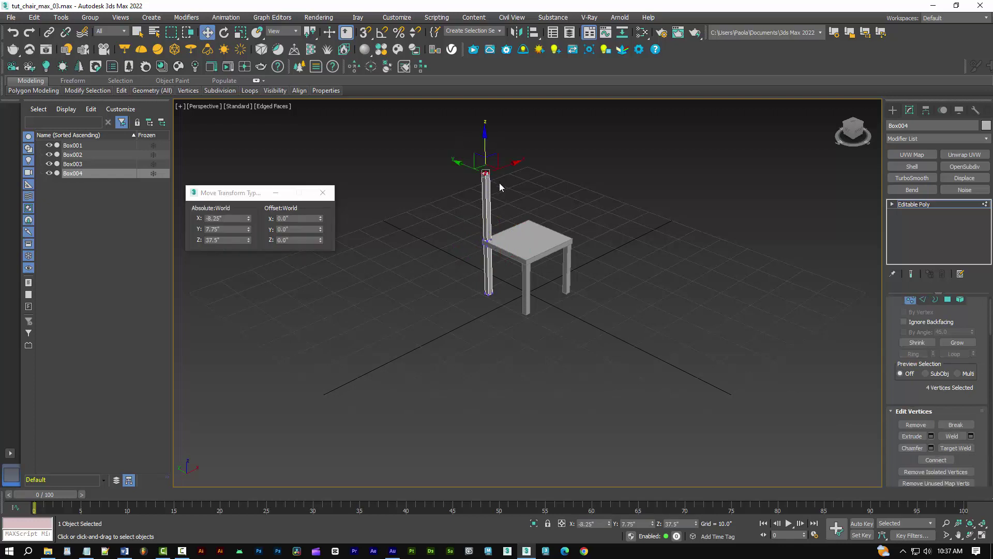
double_click(229, 229)
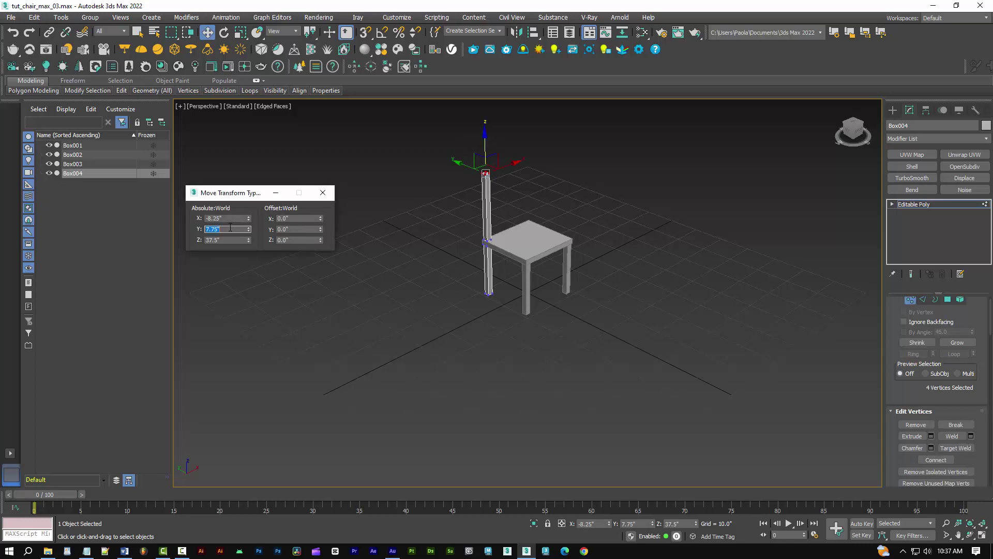
type("10")
key("Return")
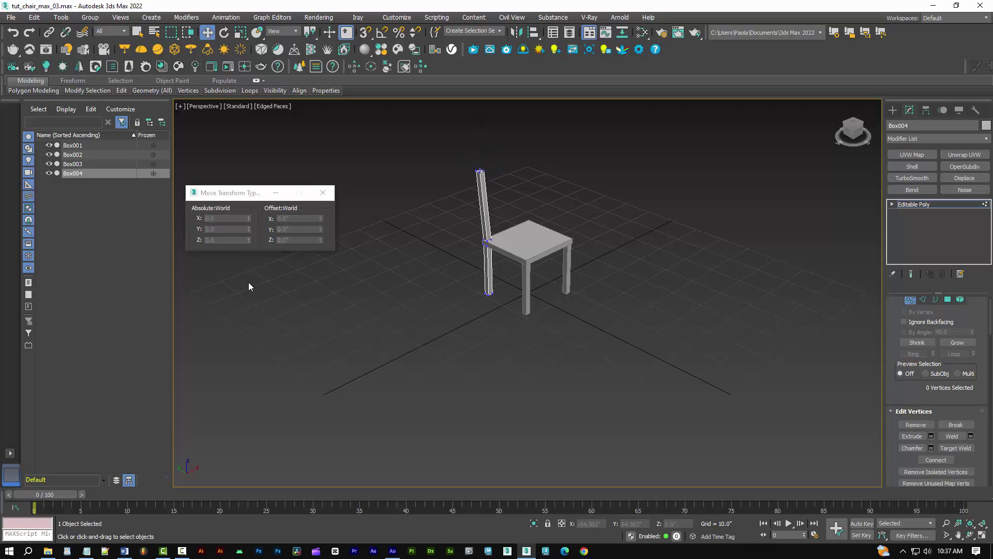
Turn on the Edge constraint and connect the back leg's four tilted upper edges with a loop at Z 19.5 in.
scroll(983, 436, "down", 5)
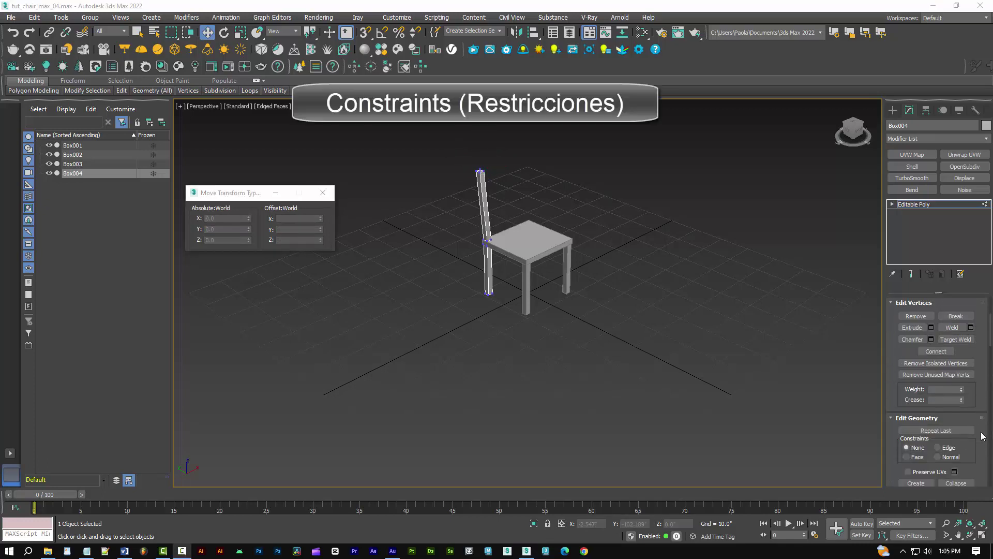
left_click(936, 448)
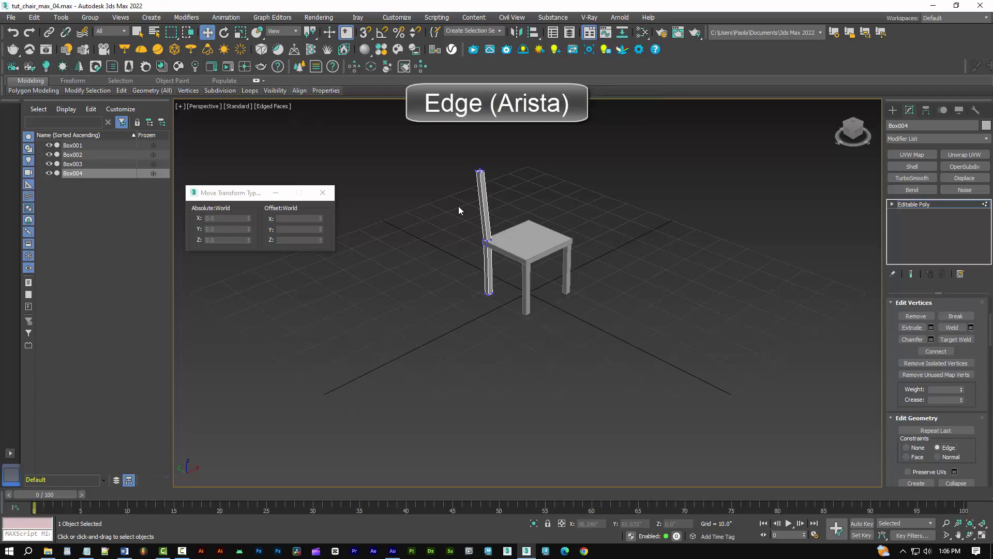
key("2")
left_click_drag(459, 206, 512, 202)
middle_click_drag(951, 361, 955, 464)
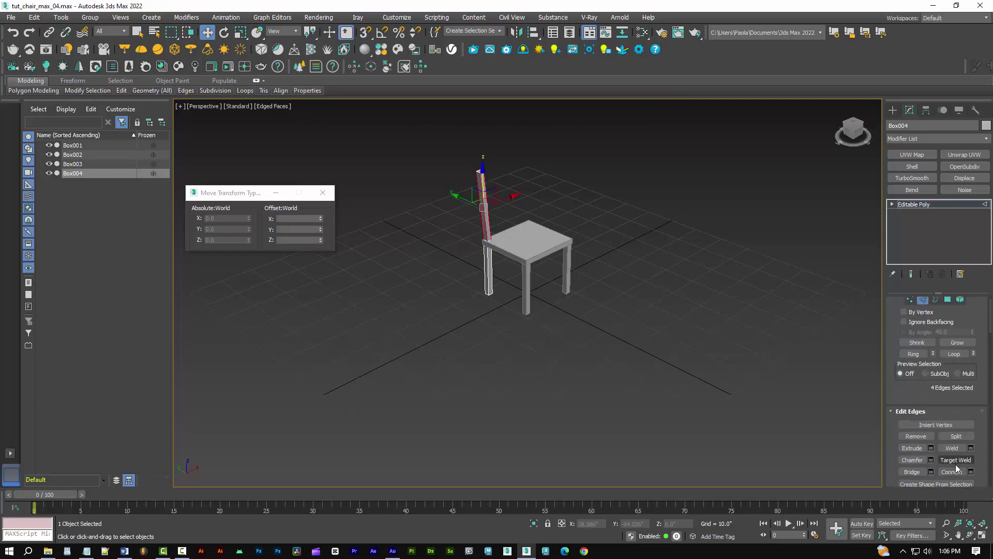
left_click(953, 471)
double_click(233, 240)
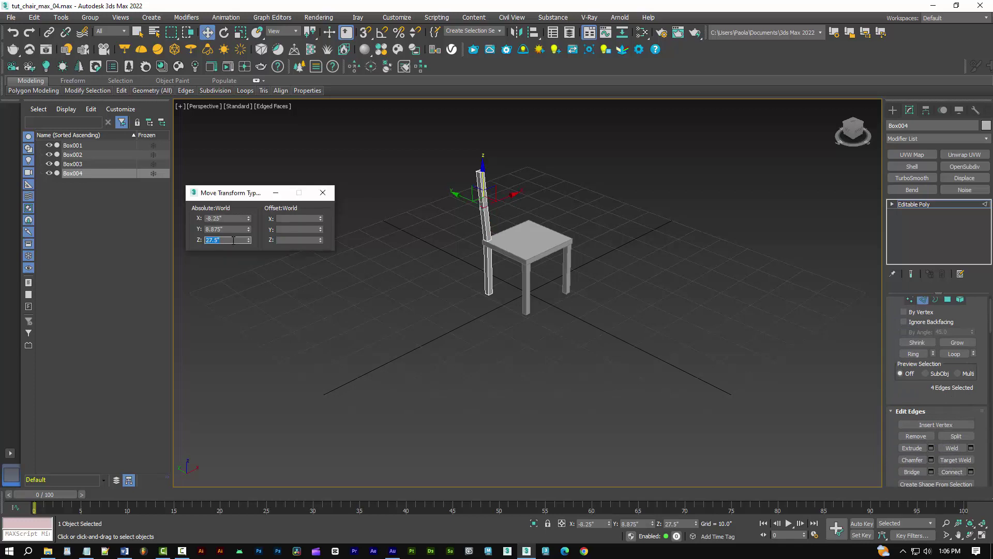
key("Return")
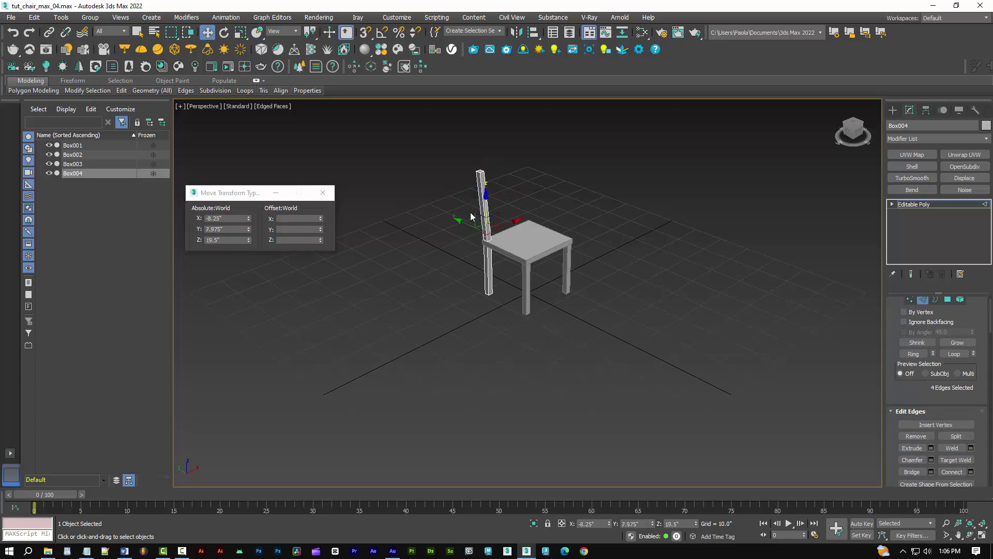
Connect the tilted edges above that loop with another edge loop and set its Z position to 21.5 in.
left_click_drag(470, 215, 510, 209)
left_click(953, 473)
double_click(227, 240)
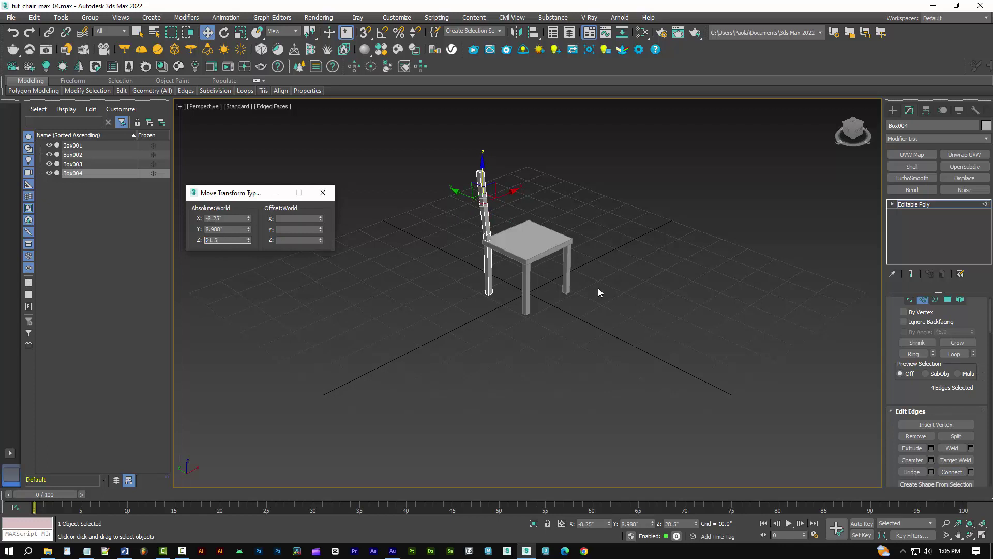
key("Return")
Connect the back leg's uppermost long edges with a new loop and set its Z position to 36 in.
left_click_drag(468, 208, 508, 199)
left_click(952, 472)
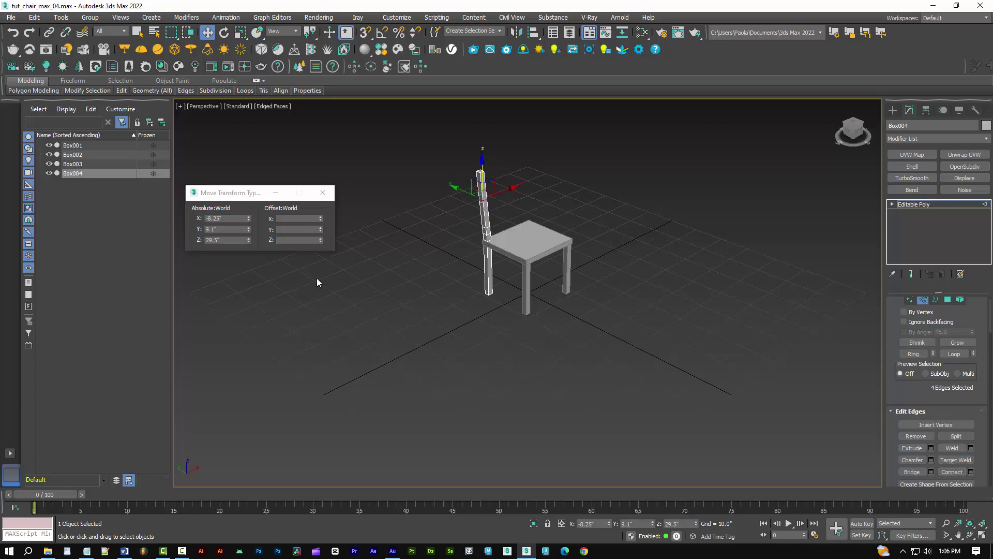
double_click(228, 241)
type("36")
key("Return")
Add one more connecting loop below the leg's highest loop and set its Z position to 34 in.
left_click(951, 471)
double_click(233, 240)
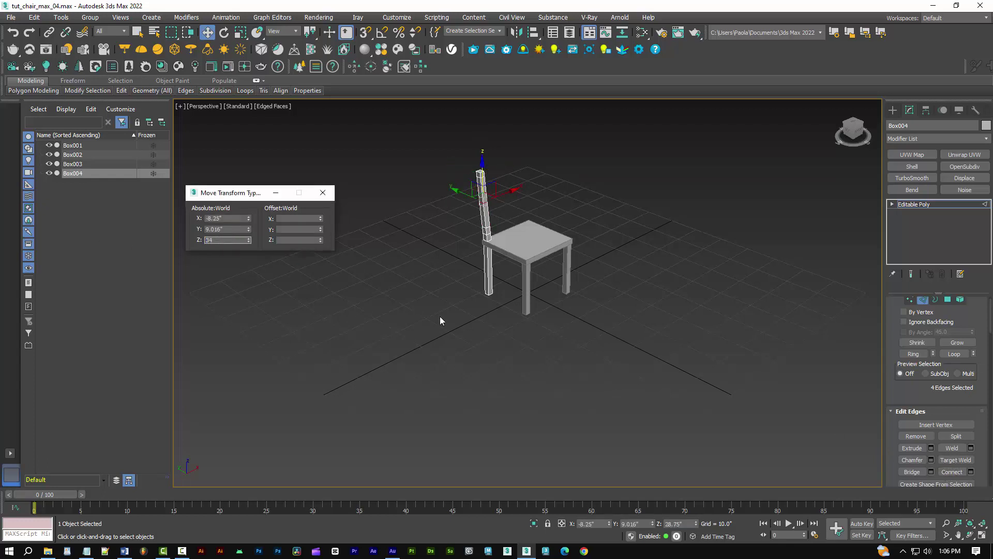
left_click(421, 241)
Connect the ring of the back leg's top edge with a lengthwise loop and chamfer that loop with 0 connect segments.
scroll(480, 178, "up", 10)
left_click(484, 225)
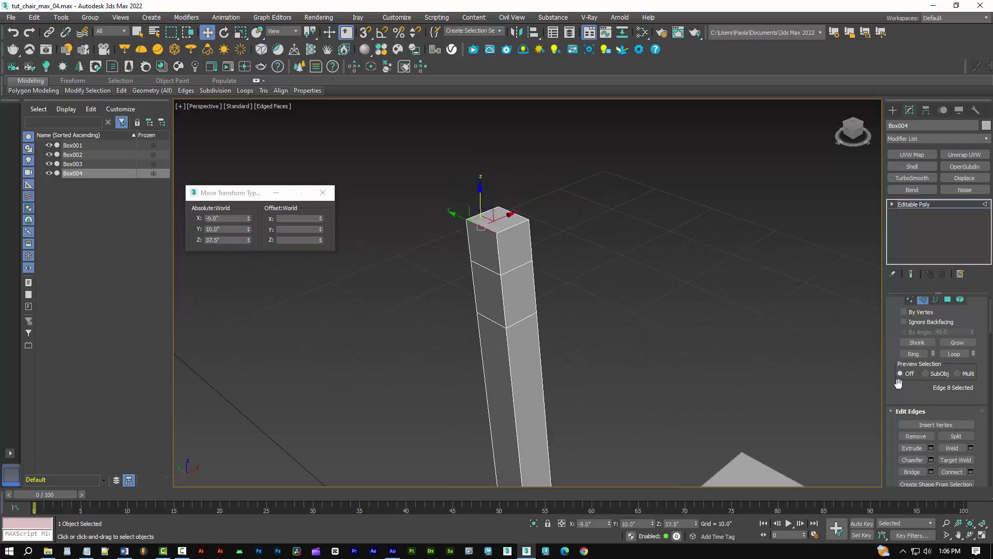
left_click(913, 353)
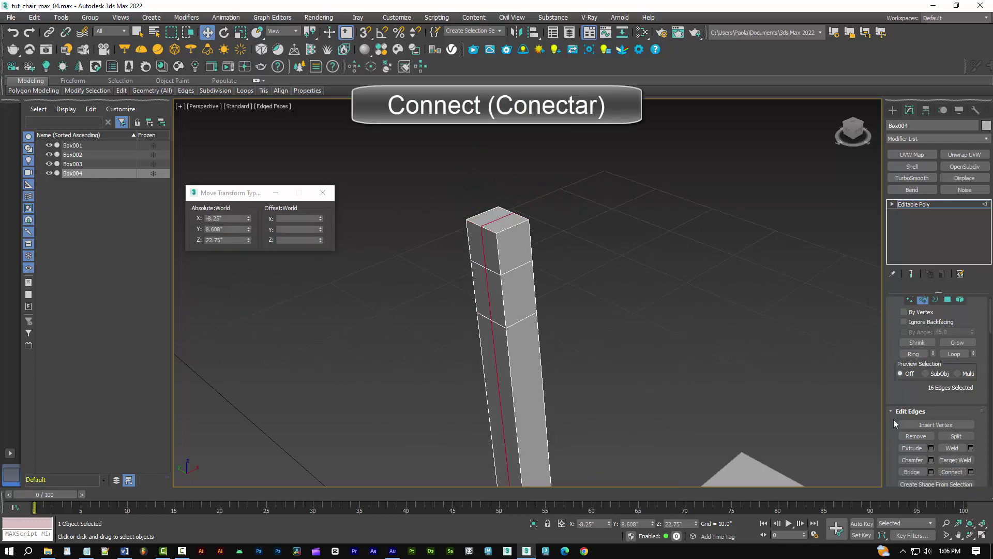
left_click(930, 460)
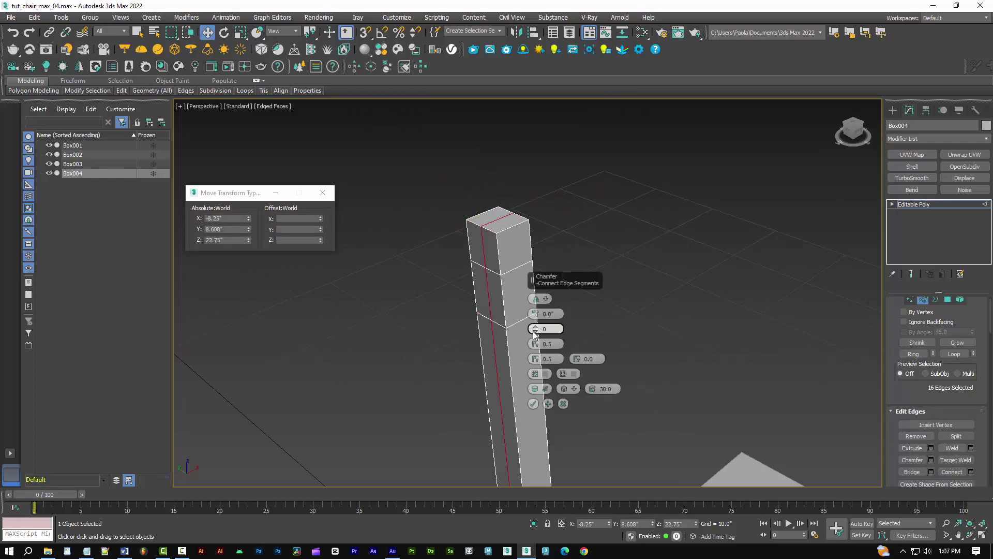
left_click_drag(533, 333, 540, 319)
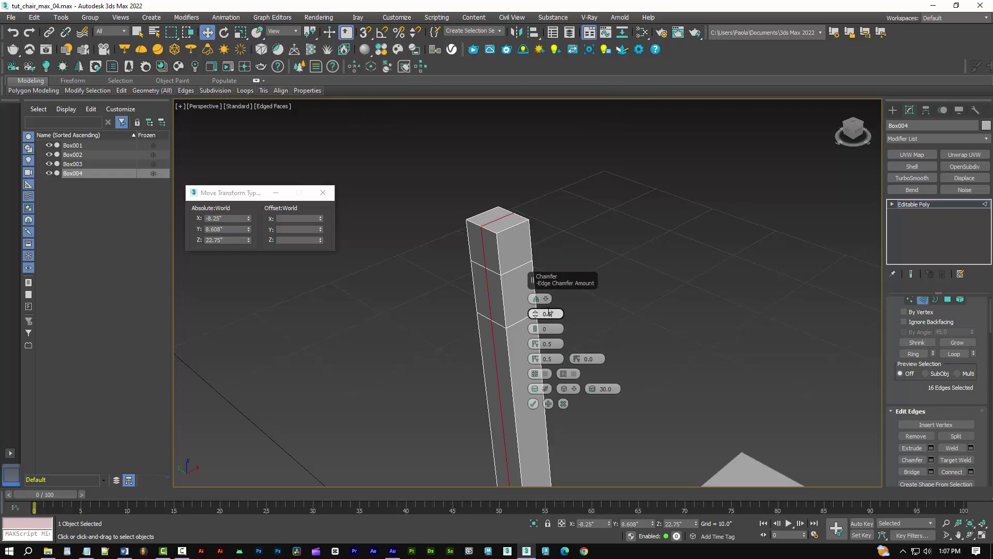
left_click(533, 404)
Copy the back leg along X and set the copy's X position to 8.25 in.
scroll(535, 405, "down", 6)
middle_click_drag(538, 405, 485, 272)
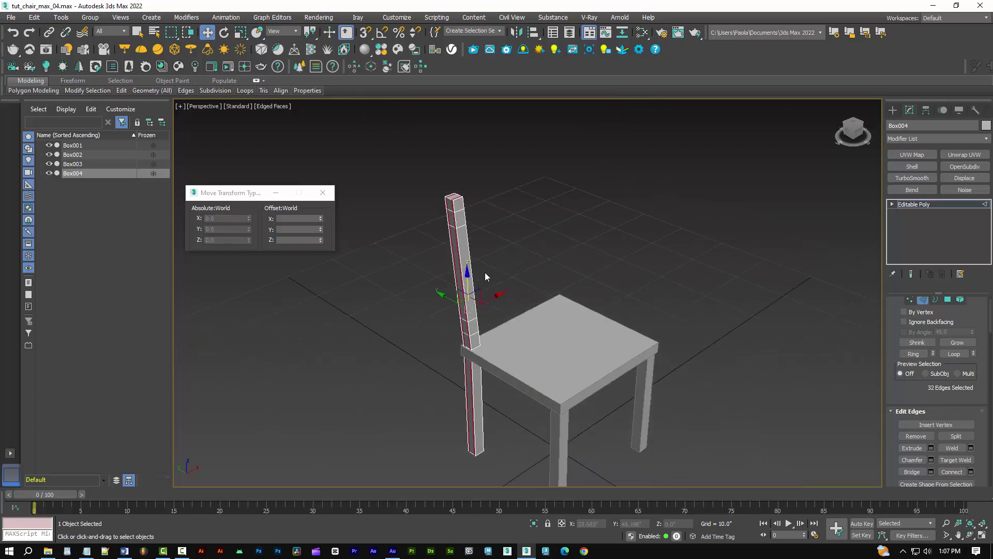
key("2")
mouse_move(472, 442)
left_mouse_down("shift")
mouse_move(500, 442)
mouse_move(538, 412)
mouse_move(533, 406)
left_mouse_up("shift")
left_click(497, 321)
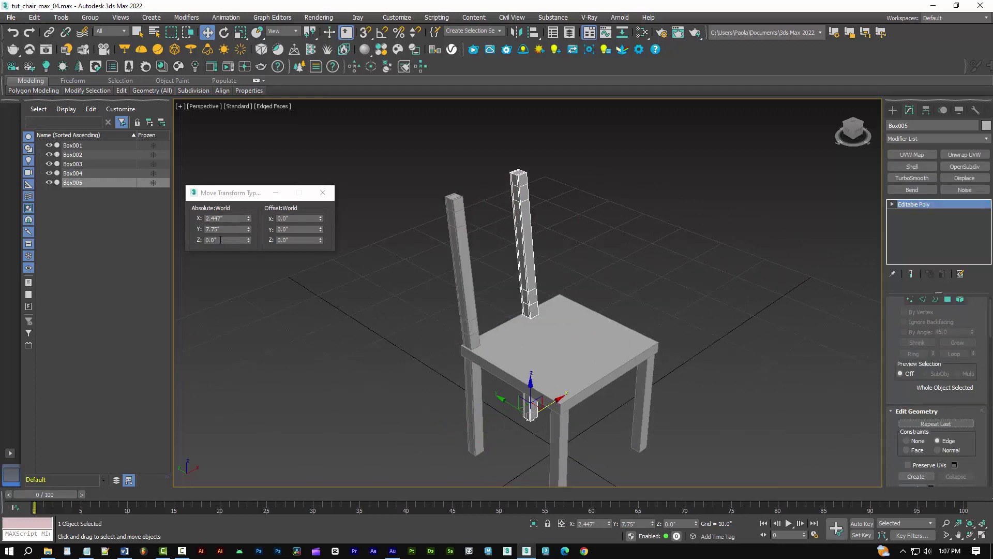
left_click(221, 240)
left_click(225, 219)
type("8")
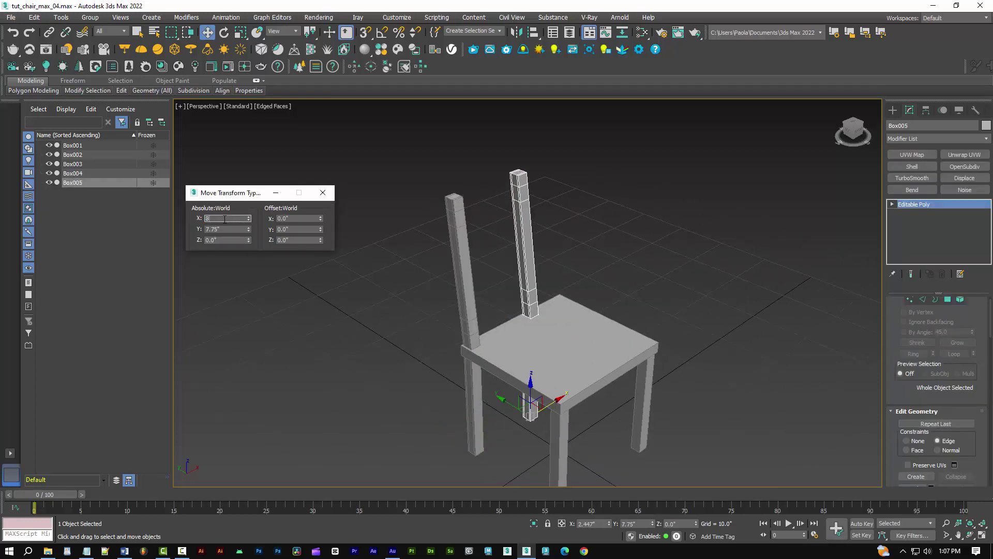
type(".25")
key("Tab")
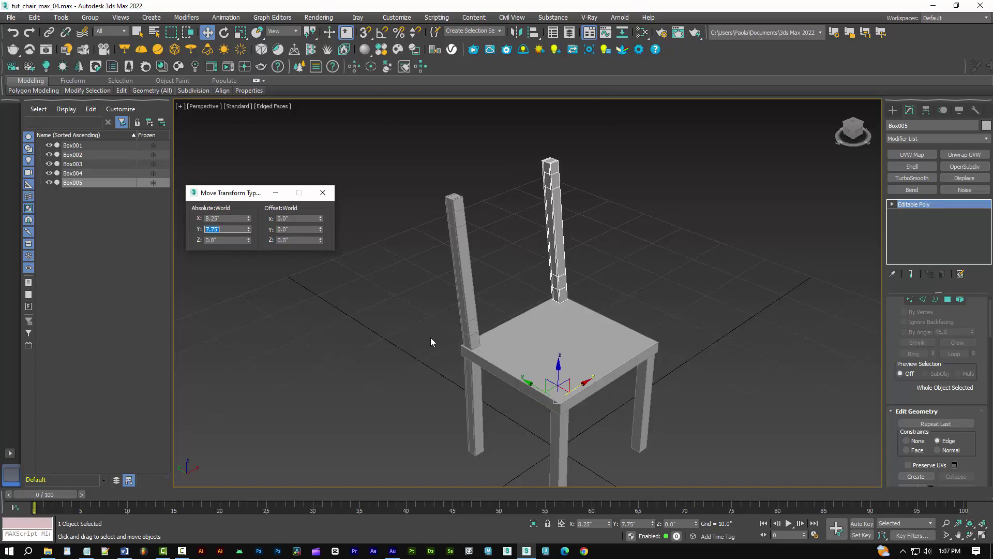
Attach the original back leg to the copied leg as one Editable Poly.
scroll(925, 434, "down", 3)
left_click(912, 426)
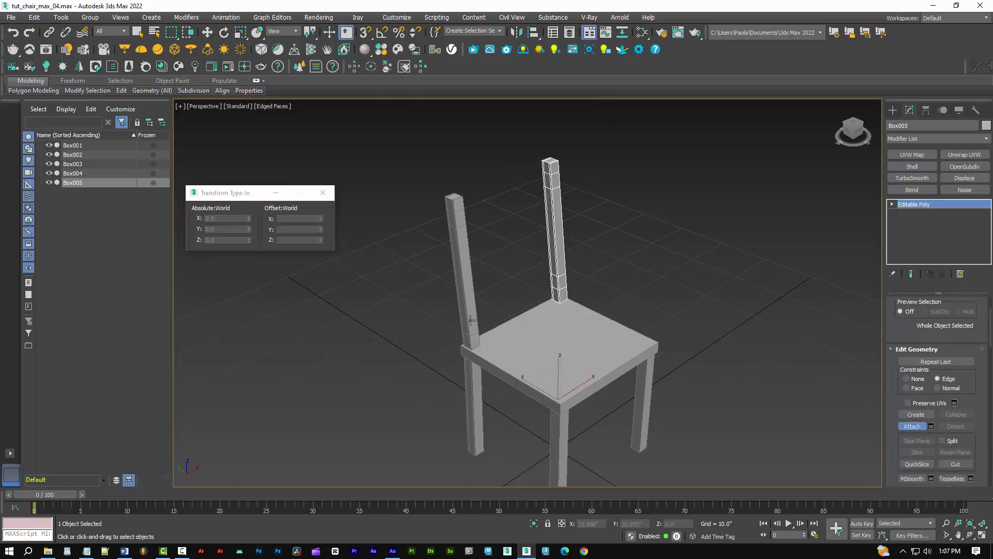
left_click(470, 321)
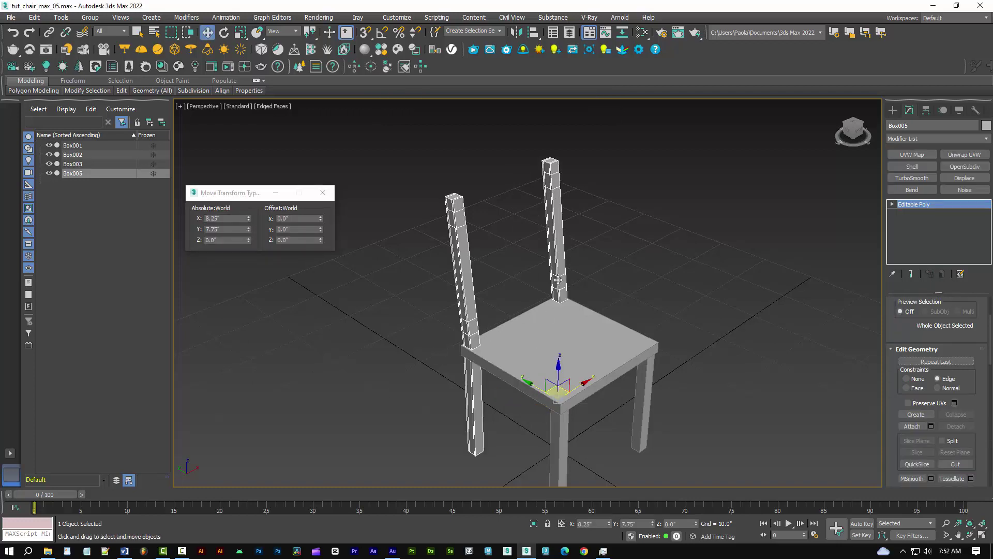
Bridge the facing inner polygons of the two back legs to form an upper and a lower backrest rail.
key("4")
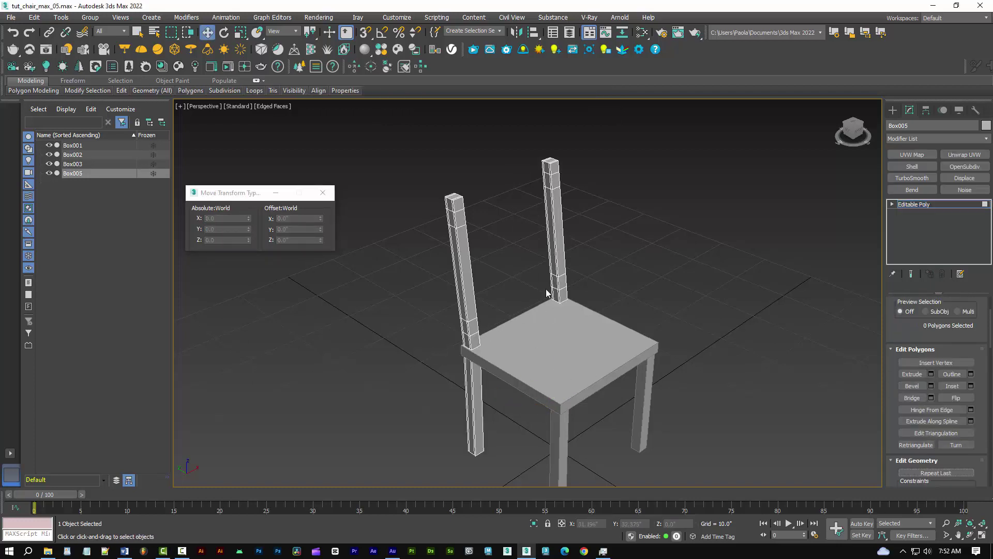
left_click(556, 274)
left_click(548, 179, "ctrl")
middle_click_drag(548, 178, 469, 169, "alt")
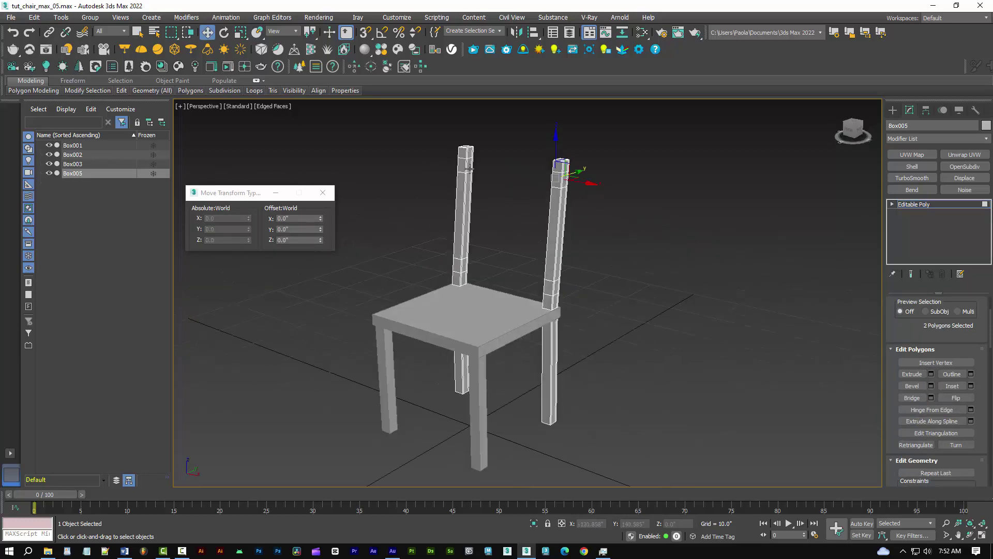
left_click(469, 169, "ctrl")
left_click(465, 265, "ctrl")
left_click(911, 398)
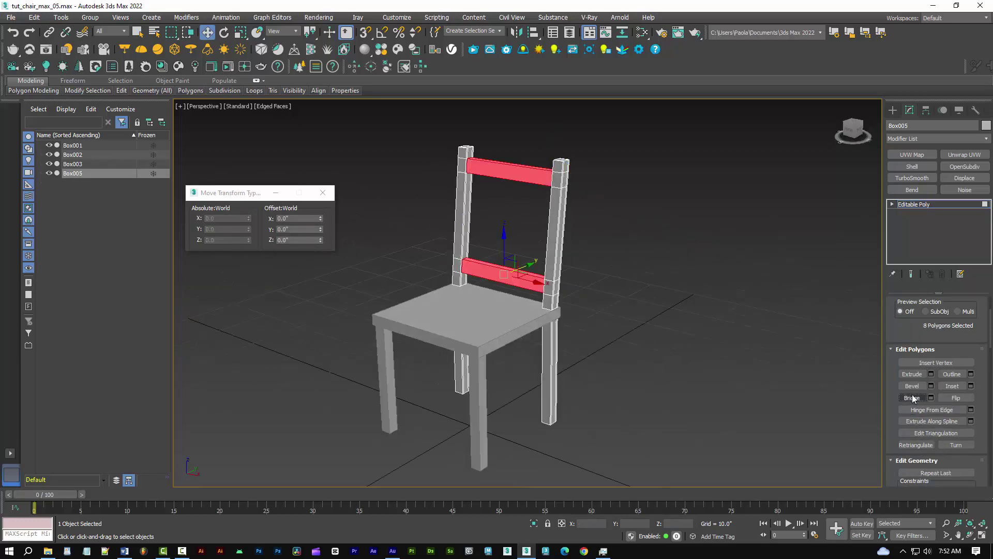
Connect the horizontal edges of both backrest rails with 5 segments.
key("2")
middle_click_drag(594, 186, 498, 186, "alt")
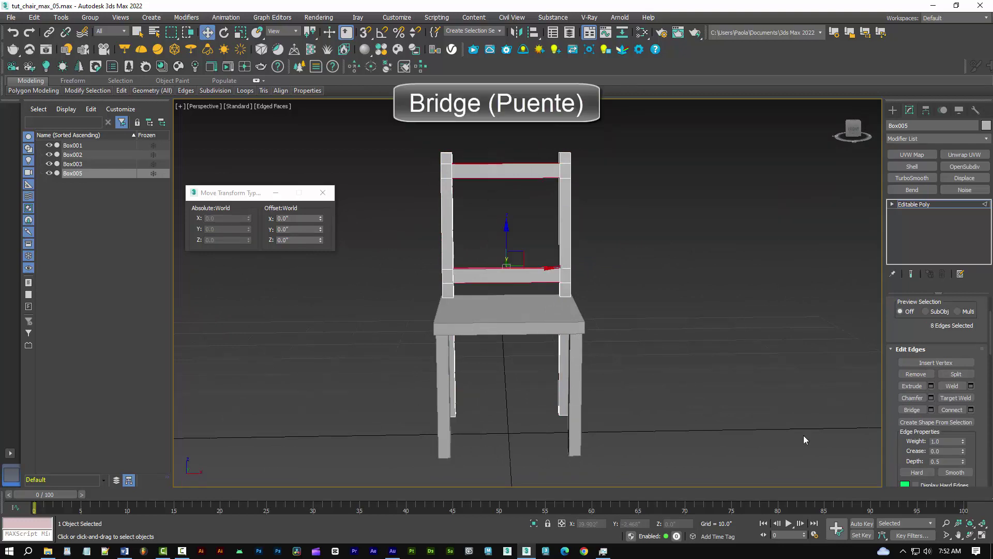
left_click(971, 409)
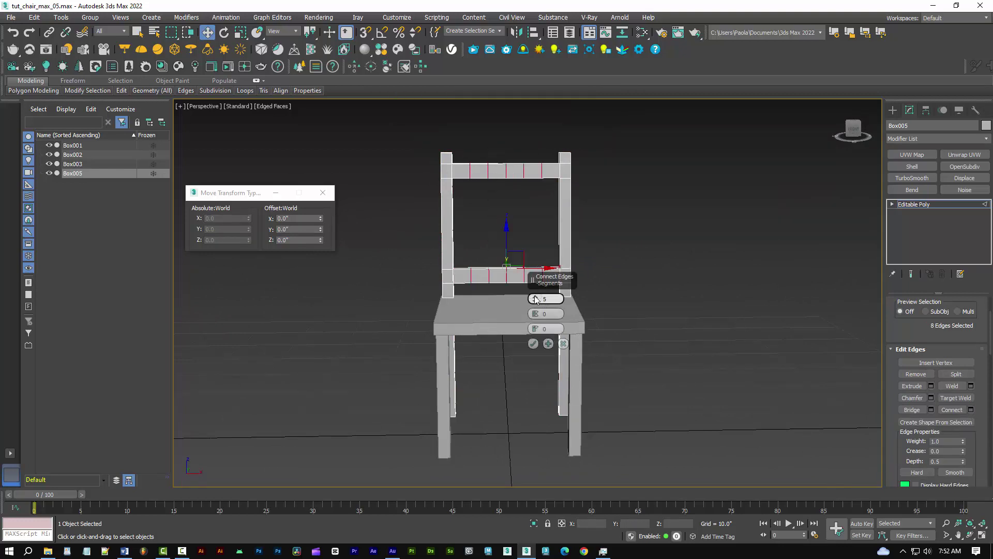
left_click(531, 340)
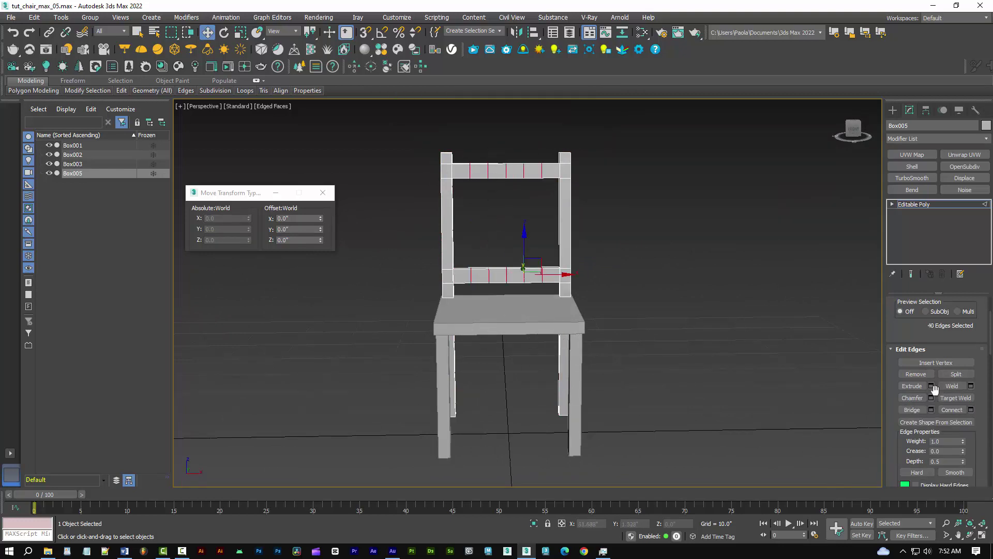
Chamfer the new connecting edges across both backrest rails.
scroll(931, 414, "down", 3)
middle_click_drag(474, 300, 538, 292, "alt")
scroll(911, 327, "up", 3)
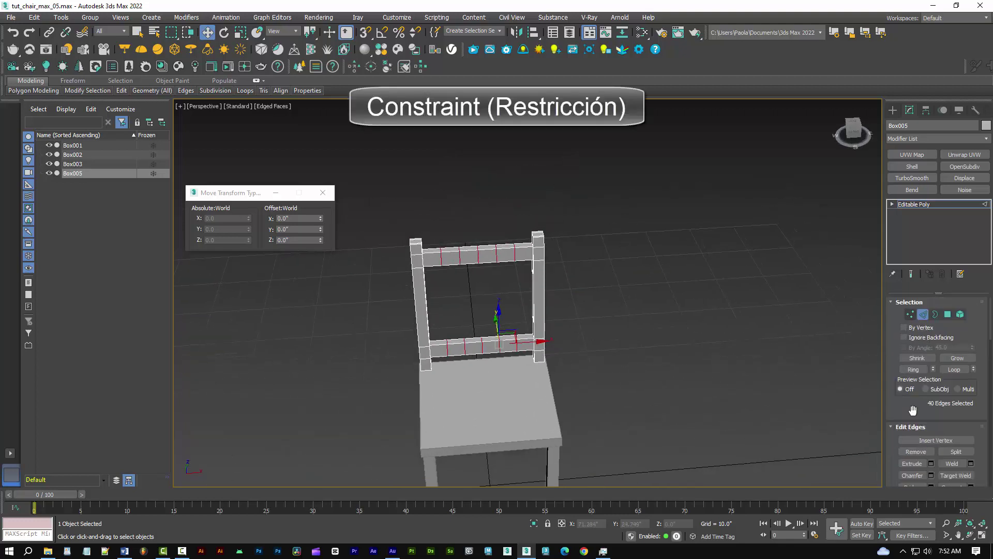
left_click(931, 475)
left_click(532, 404)
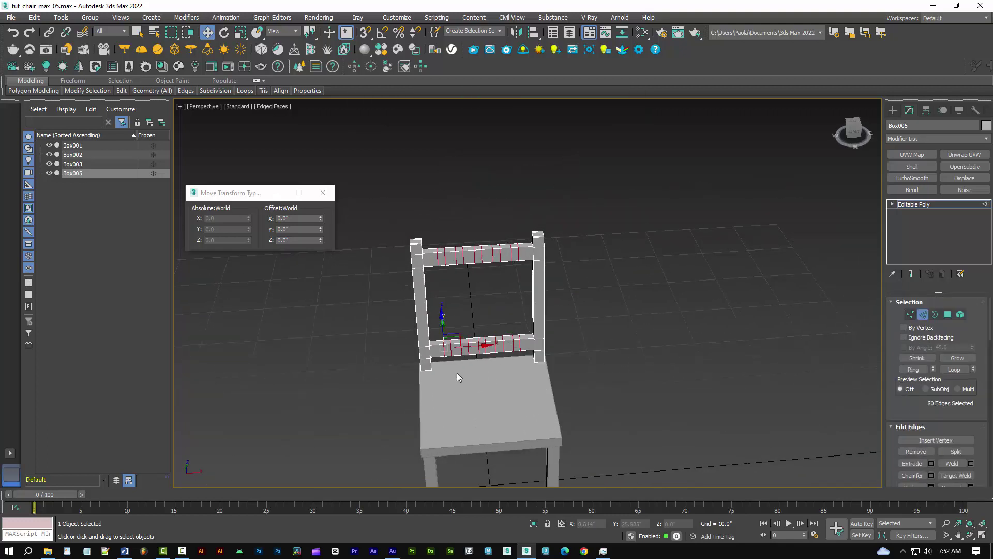
Convert the chamfered rail edges to a vertex selection and move it slightly backward along Y in an orthographic top view.
left_click(913, 316, "ctrl")
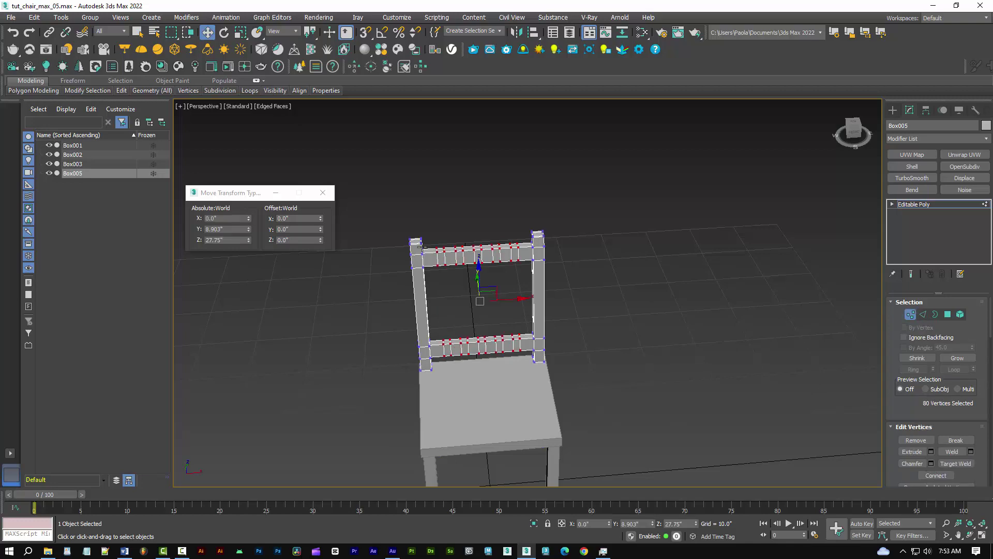
middle_click_drag(654, 199, 608, 309)
left_click(853, 127)
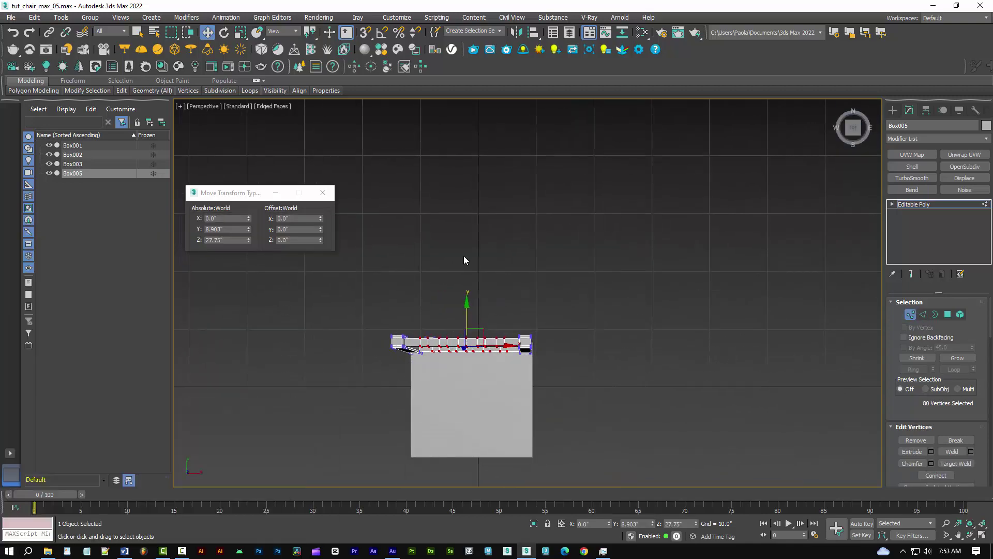
key("u")
scroll(476, 314, "up", 5)
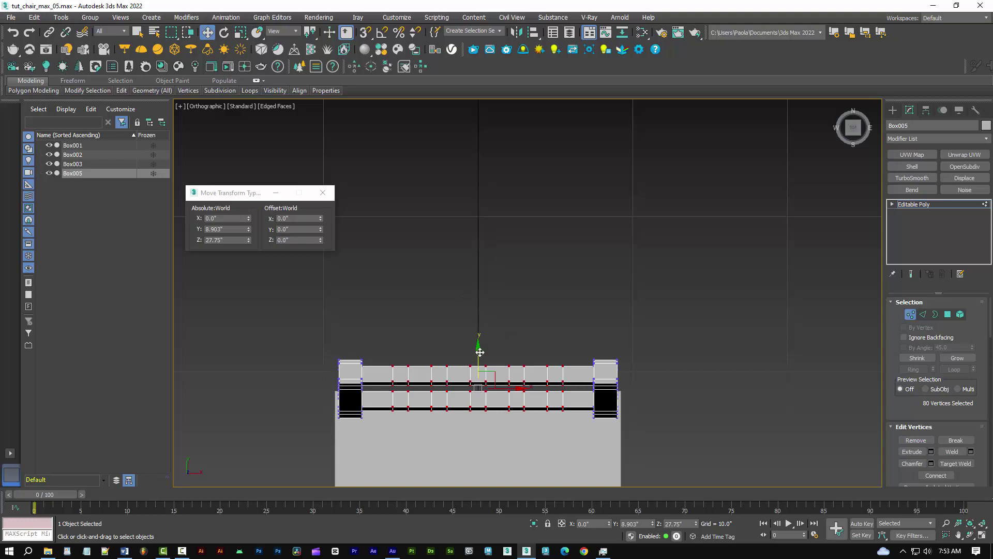
left_click_drag(477, 345, 478, 338)
Arch both rails by repeatedly deselecting the outermost vertices on each side and moving the remaining ones farther back along Y.
left_click_drag(381, 342, 400, 426, "alt")
left_click_drag(584, 347, 556, 413, "alt")
left_click_drag(478, 345, 477, 342)
left_click_drag(415, 339, 401, 439, "alt")
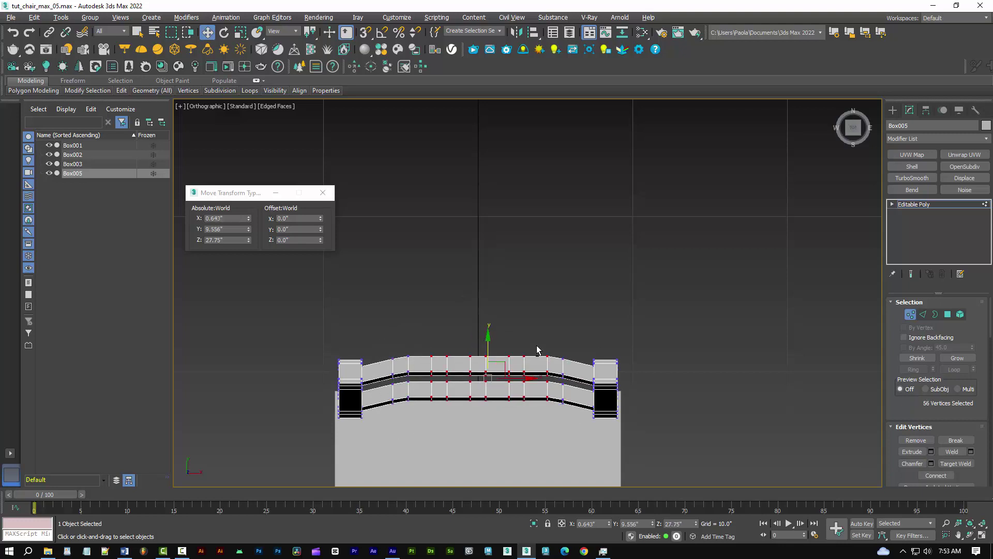
left_click_drag(532, 348, 558, 414, "alt")
left_click_drag(479, 343, 436, 415)
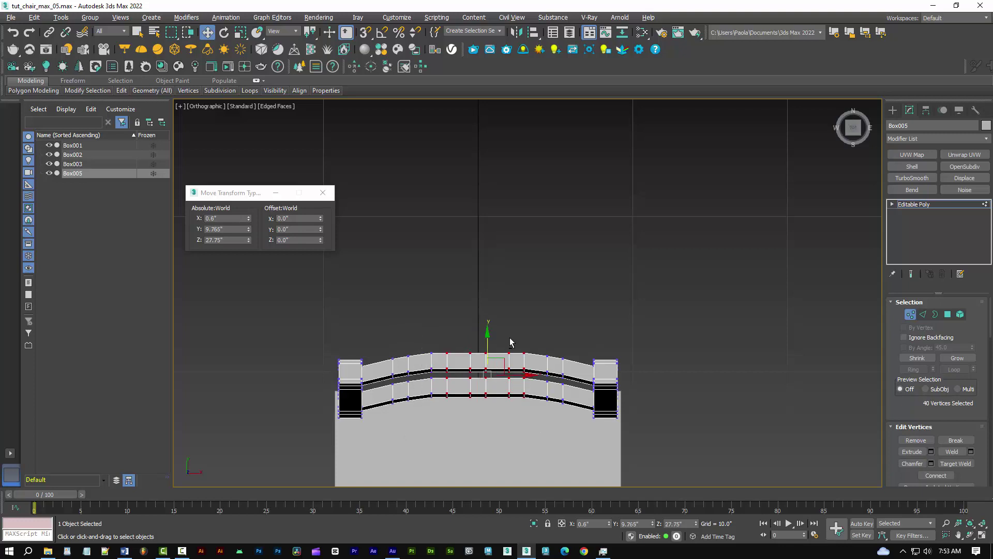
left_click_drag(520, 339, 582, 456, "alt")
left_click_drag(479, 342, 519, 414)
left_click_drag(470, 363, 471, 361)
Connect the ring of edges running along the backrest's inner faces with 2 segments and a pinch of 40.
middle_click_drag(494, 440, 533, 380, "alt")
key("2")
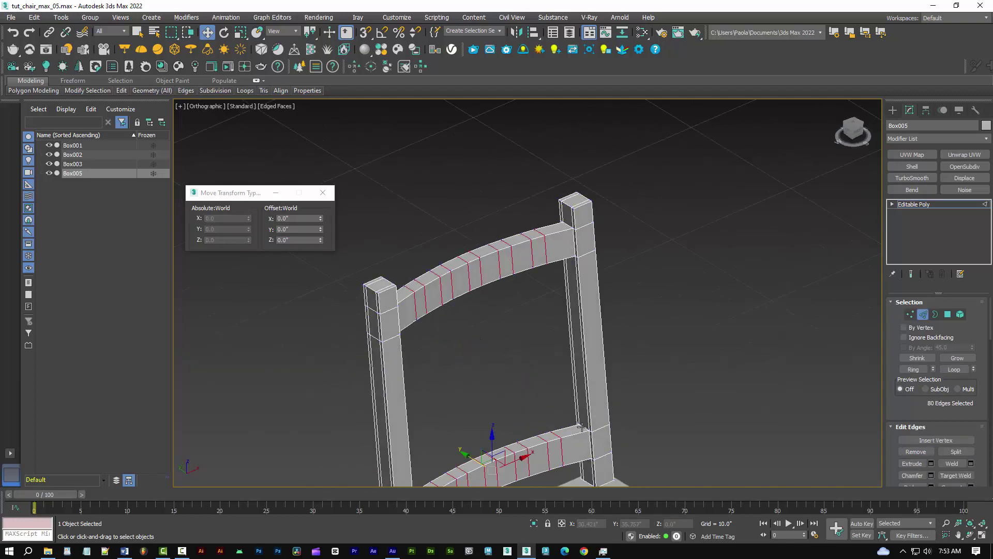
left_click(582, 427)
left_click(917, 369)
scroll(970, 444, "down", 3)
left_click(971, 425)
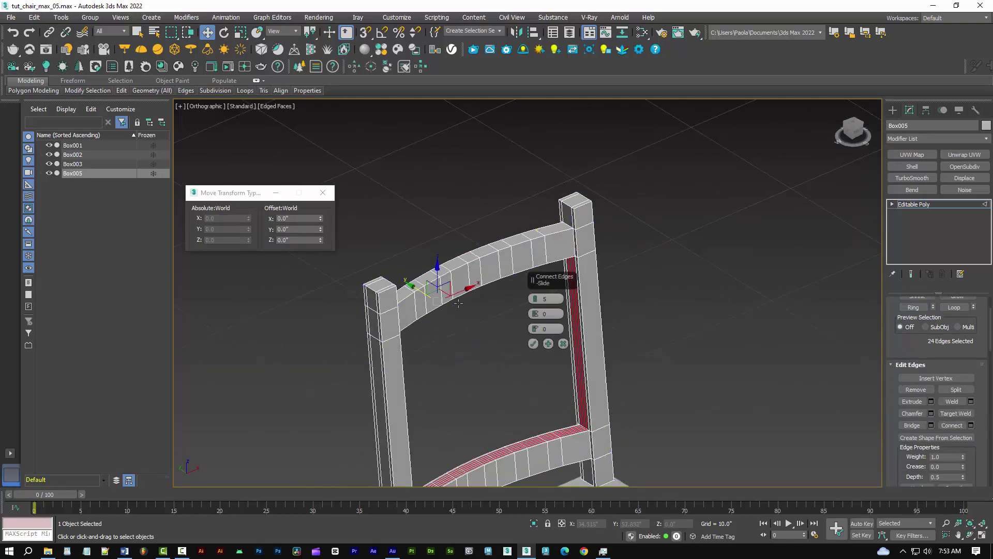
left_click(535, 300)
left_click(535, 301)
left_click(534, 300)
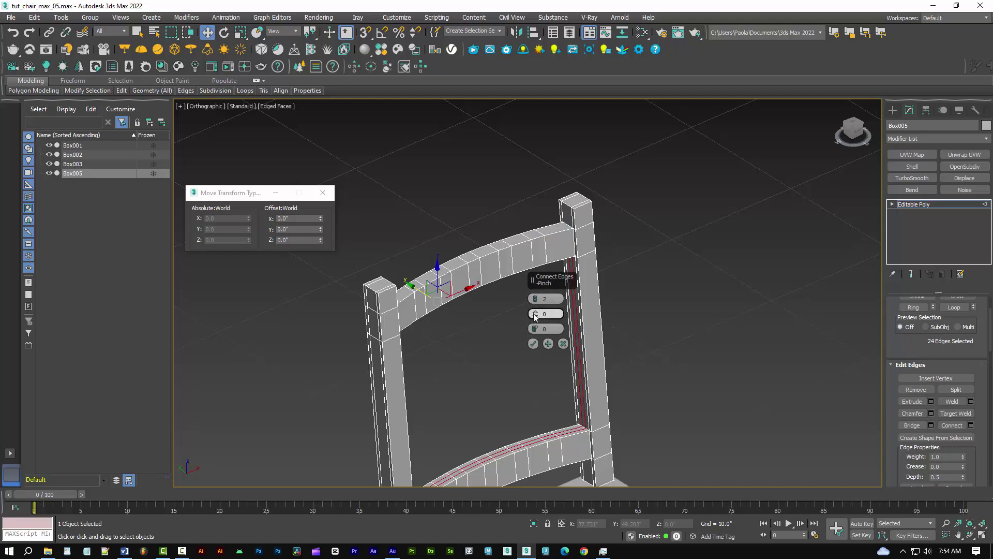
left_click_drag(534, 315, 524, 229)
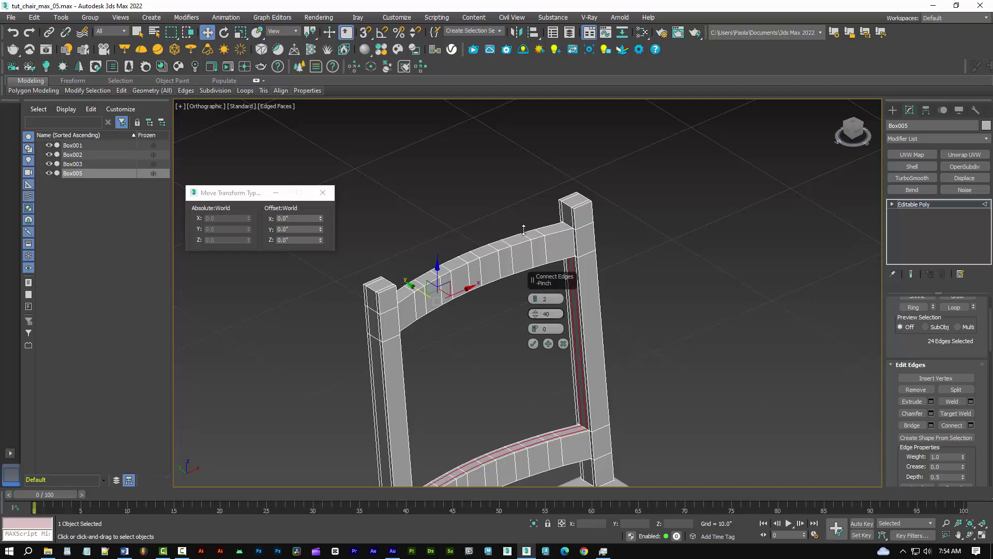
left_click(533, 344)
Select five alternating polygons in the central strip on the upper face of the lower backrest rail.
middle_click_drag(538, 370, 473, 439, "alt")
scroll(397, 444, "up", 4)
key("4")
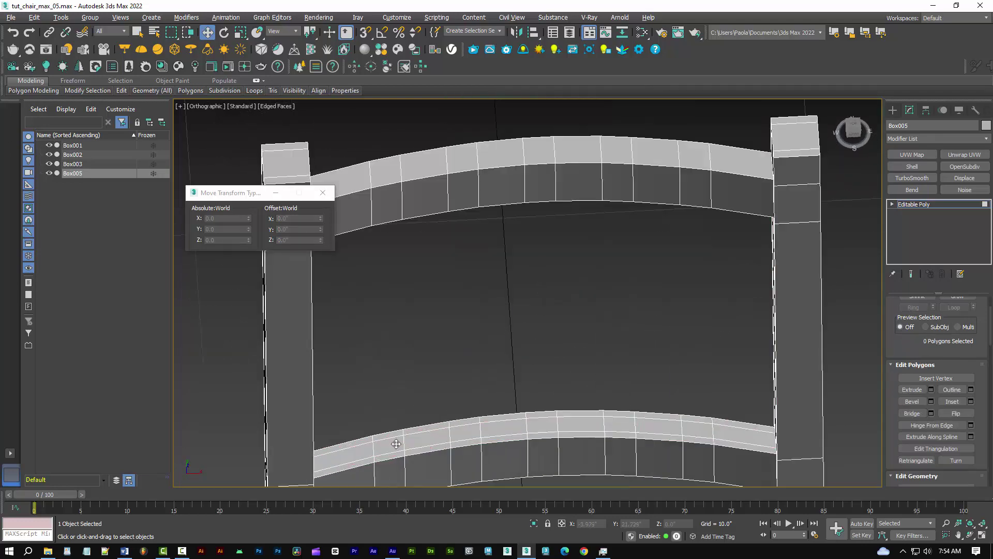
left_click(394, 444)
left_click(464, 432, "ctrl")
left_click(542, 425, "ctrl")
left_click(619, 424, "ctrl")
left_click(696, 429, "ctrl")
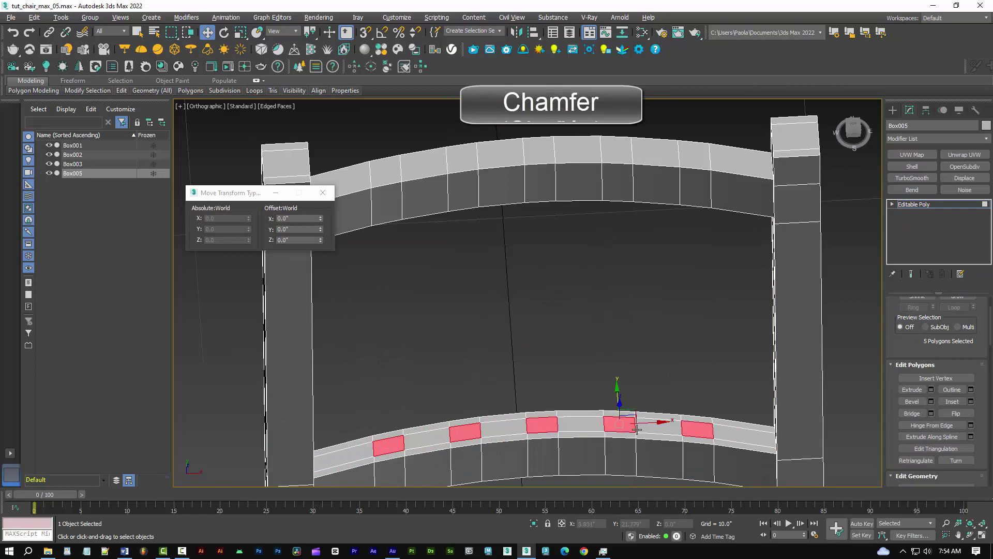
Add the five matching polygons under the upper rail to the selection and bridge them into five vertical slats.
middle_click_drag(637, 430, 465, 310, "alt")
left_click(436, 344, "ctrl")
left_click(513, 339, "ctrl")
left_click(583, 333, "ctrl")
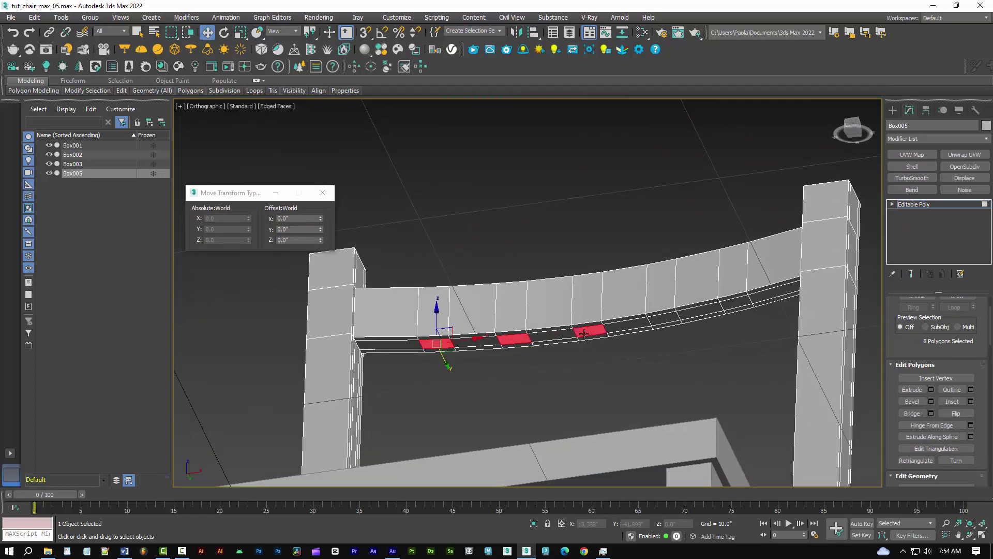
left_click(667, 320, "ctrl")
left_click(704, 327, "ctrl")
left_click(911, 413)
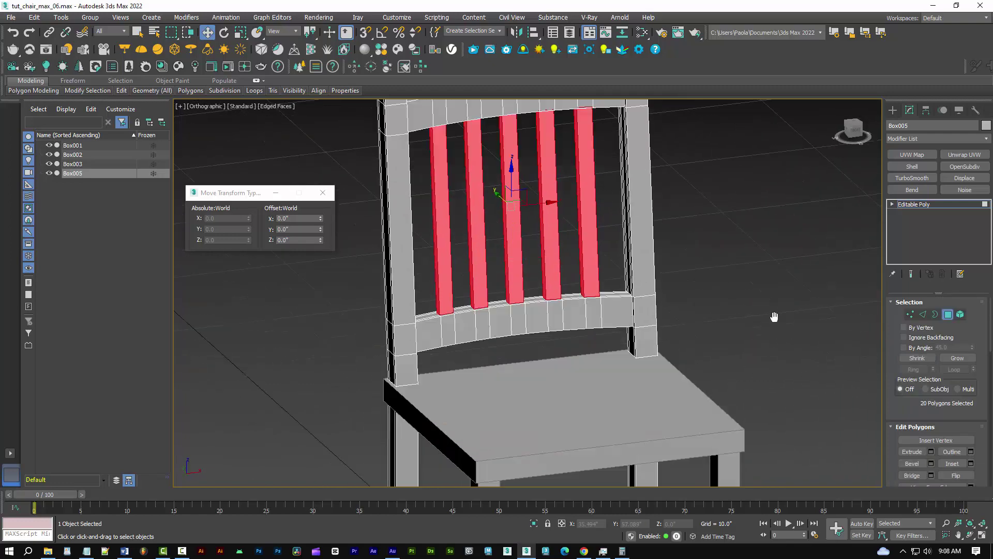
Create a side apron box with length 14, width 1 and height 3 inches at X -8.25, Y 0, Z 13.
middle_click_drag(774, 316, 761, 216)
left_click(892, 110)
left_click(912, 179)
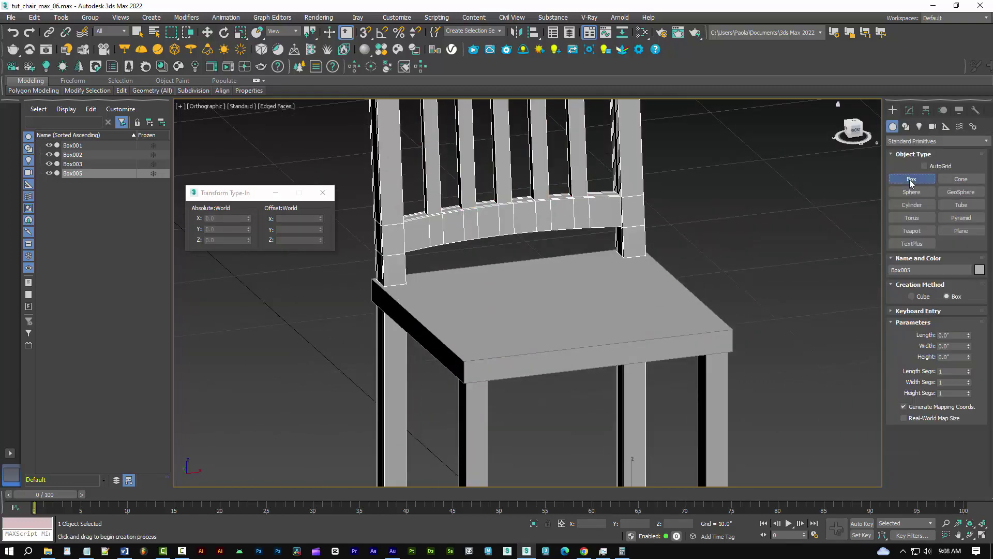
left_click(892, 310)
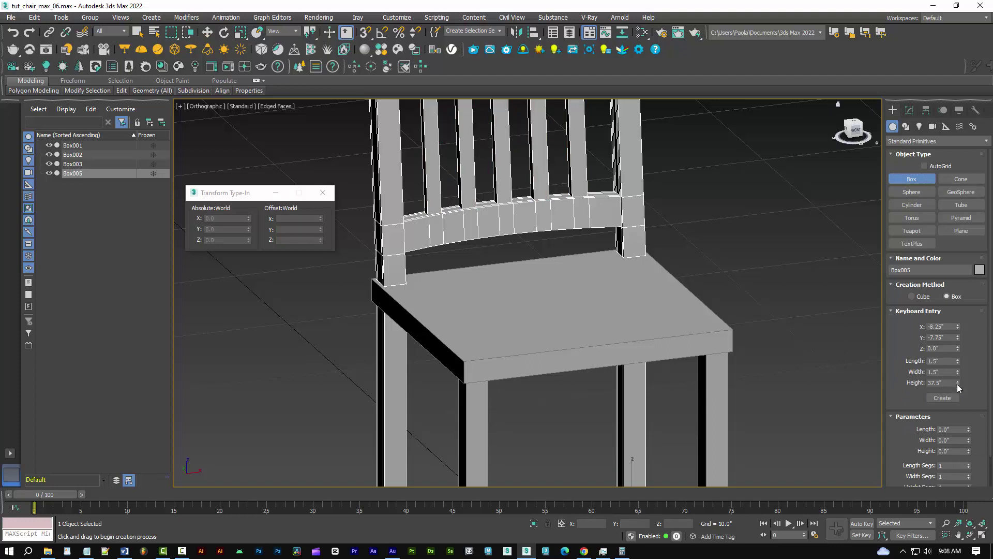
left_click_drag(946, 361, 924, 364)
type("14")
left_click(939, 372)
type("1")
left_click_drag(941, 385, 925, 382)
type("3")
key("Tab")
right_click(957, 338)
left_click(942, 350)
left_click(939, 398)
middle_click_drag(622, 372, 609, 310)
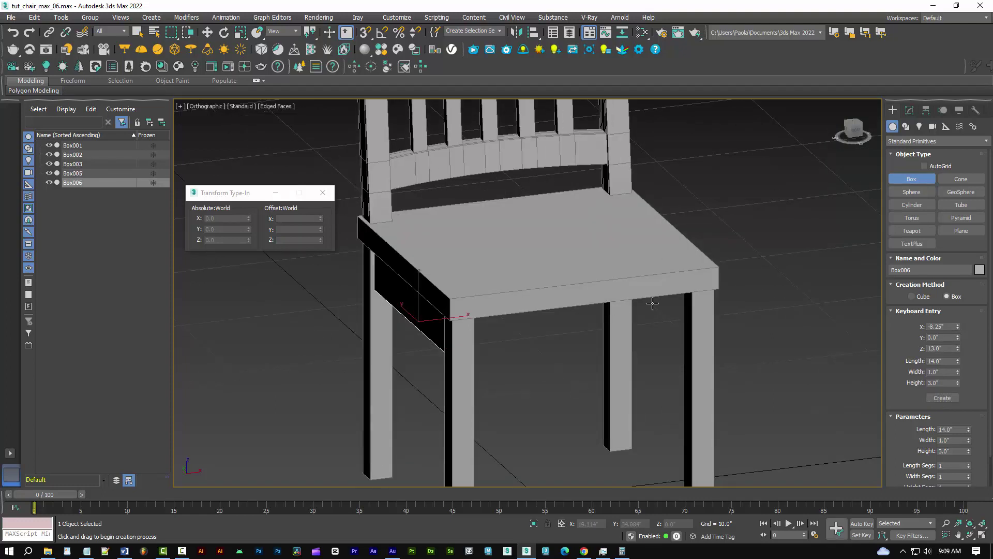
Clone the side apron along X and place the copy at X 8.25 inches.
key("w")
left_click_drag(449, 317, 605, 289, "shift")
left_click(499, 323)
left_click(223, 218)
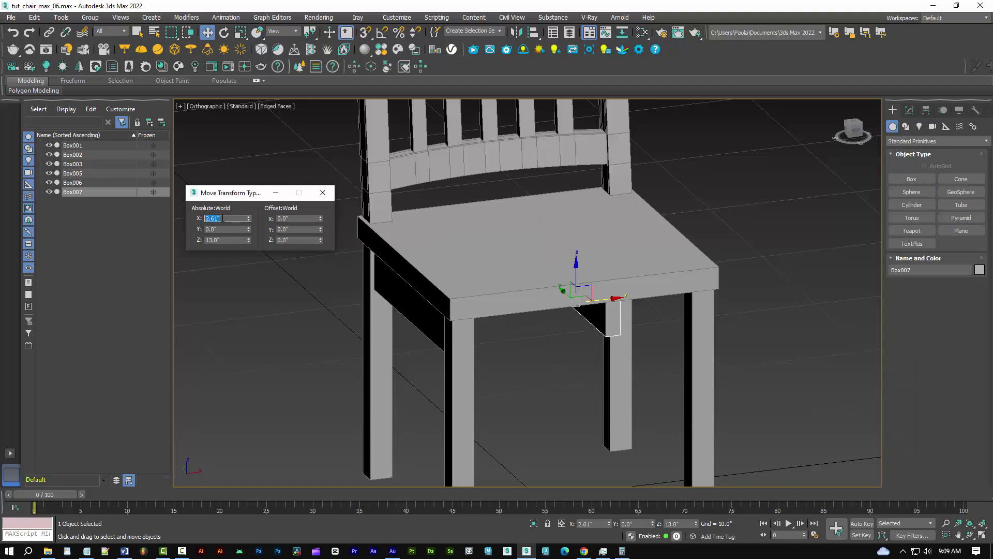
type("8.25")
key("Return")
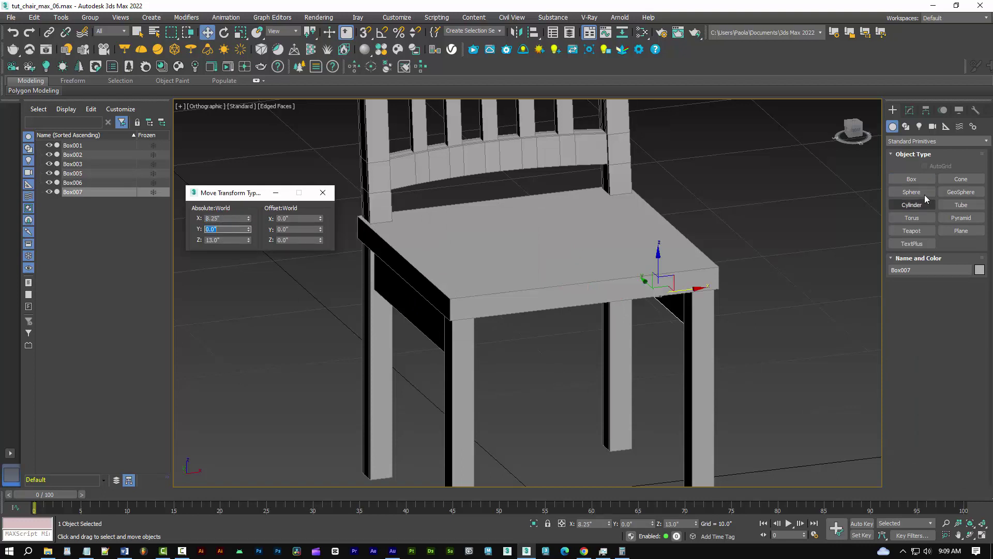
Create a front apron box with length 1, width 15 and height 3 inches at X 0, Y -7.75, Z 13.
left_click(912, 179)
left_click(887, 311)
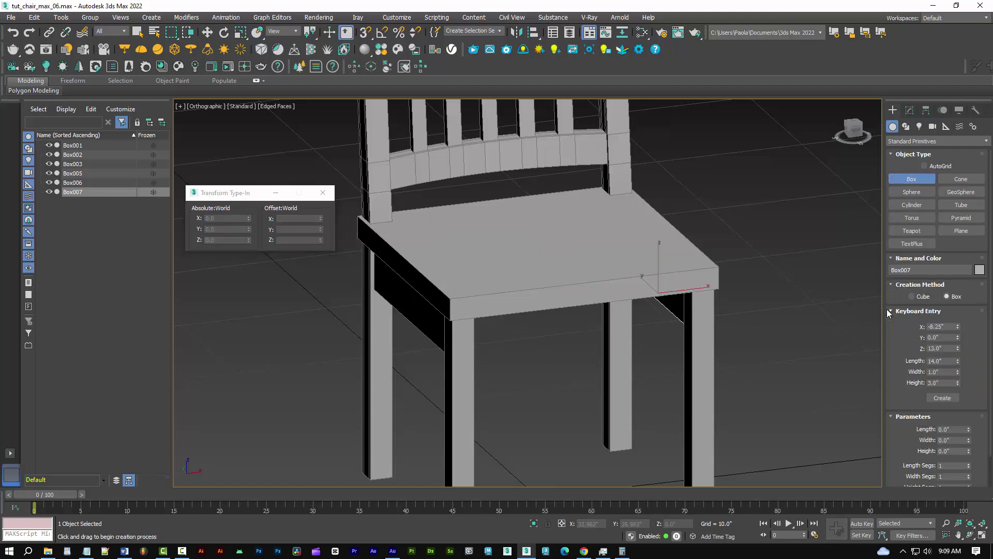
right_click(958, 327)
left_click(947, 337)
type("-7.75")
key("Tab")
type("1")
left_click(941, 371)
type("15")
left_click(941, 383)
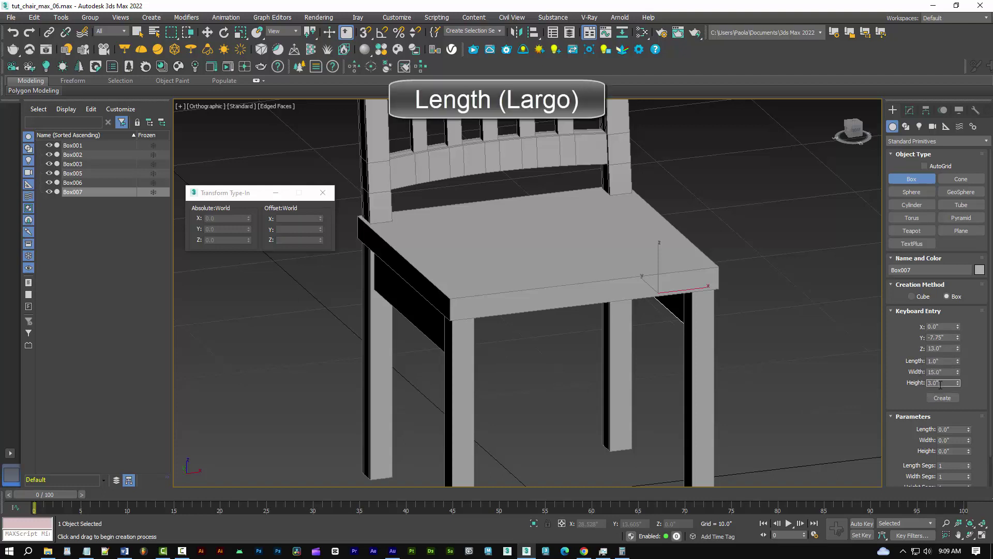
left_click(942, 398)
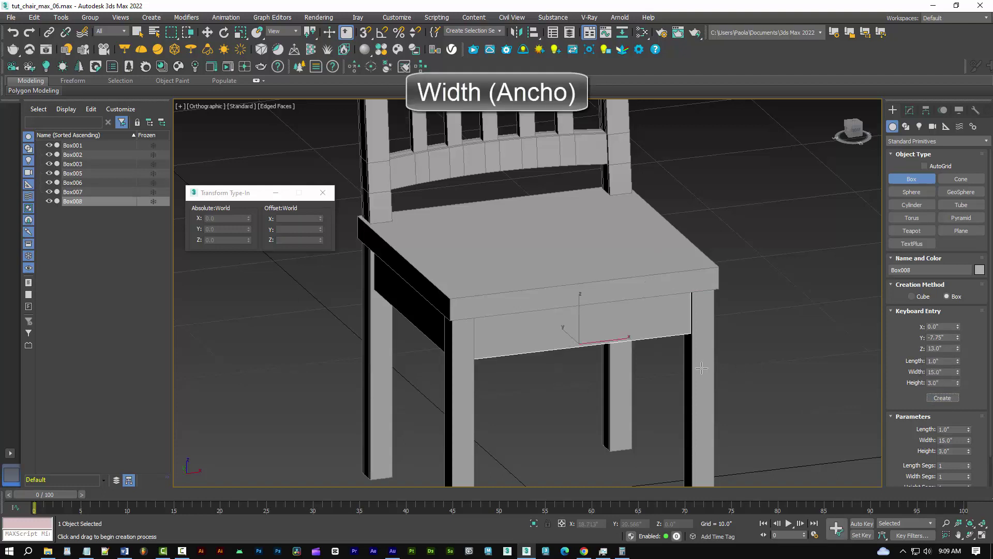
Clone the front apron toward the back of the chair and place the copy at Y 7.75 inches.
key("w")
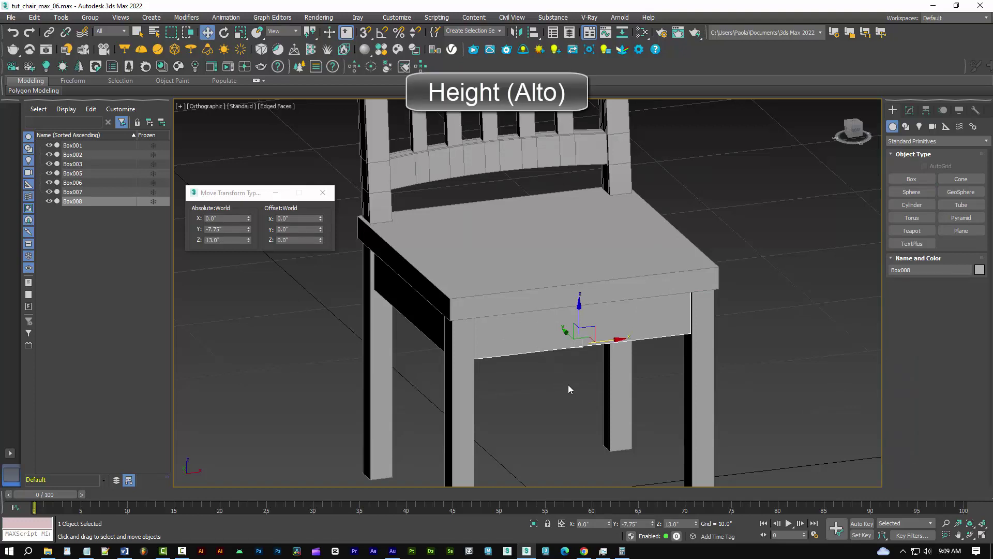
left_click_drag(568, 333, 504, 254, "shift")
left_click(497, 320)
left_click_drag(226, 231, 192, 229)
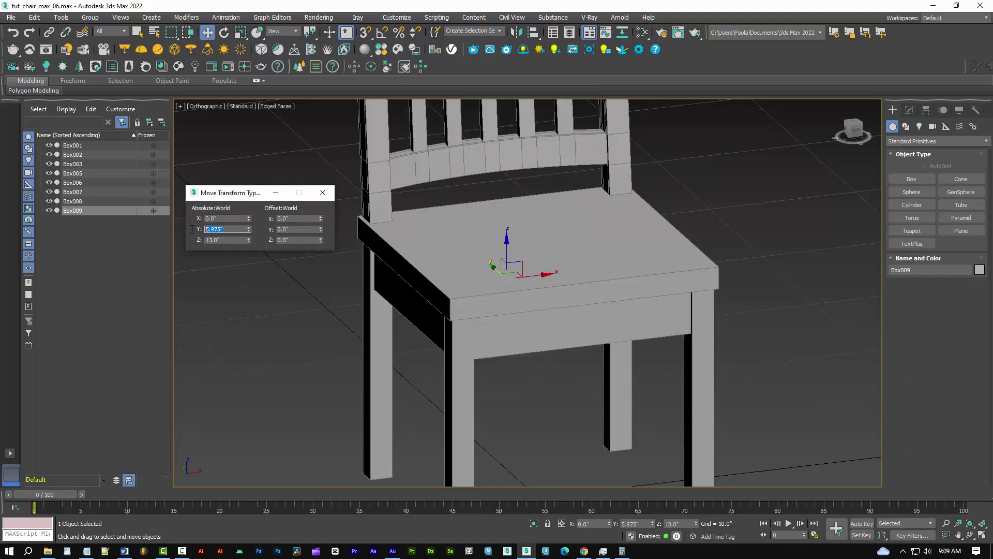
key("Tab")
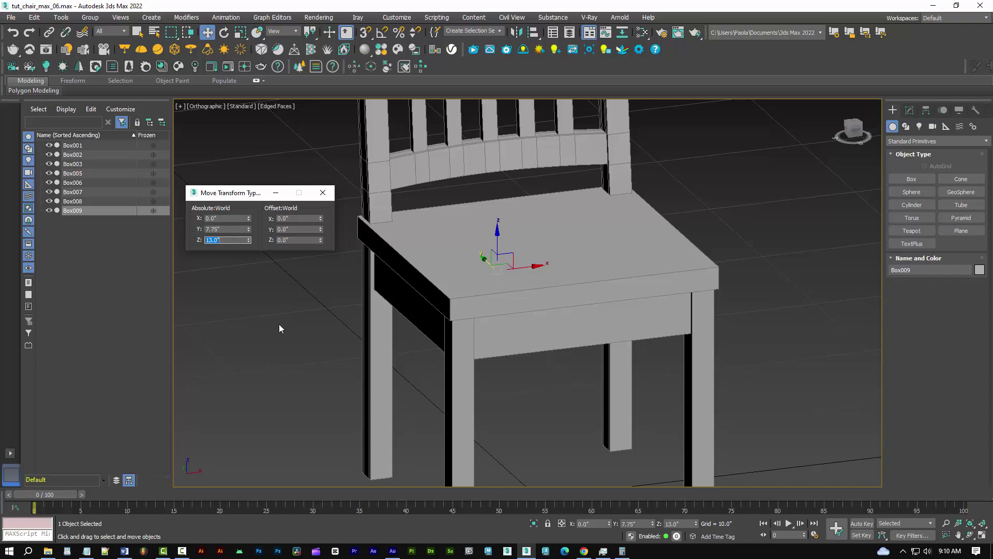
Set the back apron's height to 2 inches and its Z position to 14 inches.
middle_click_drag(389, 340, 846, 221, "alt")
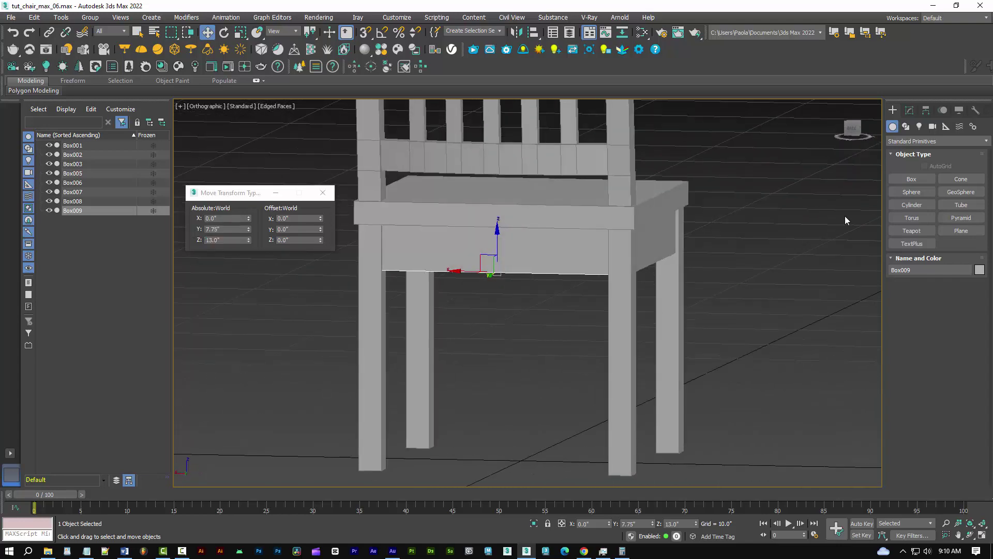
left_click(909, 110)
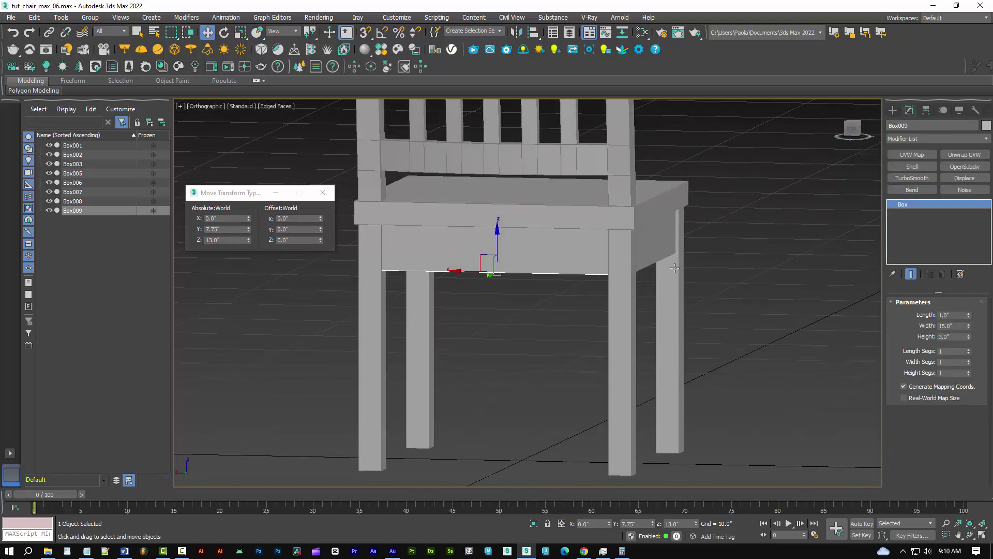
left_click_drag(954, 337, 929, 339)
type("2")
double_click(225, 239)
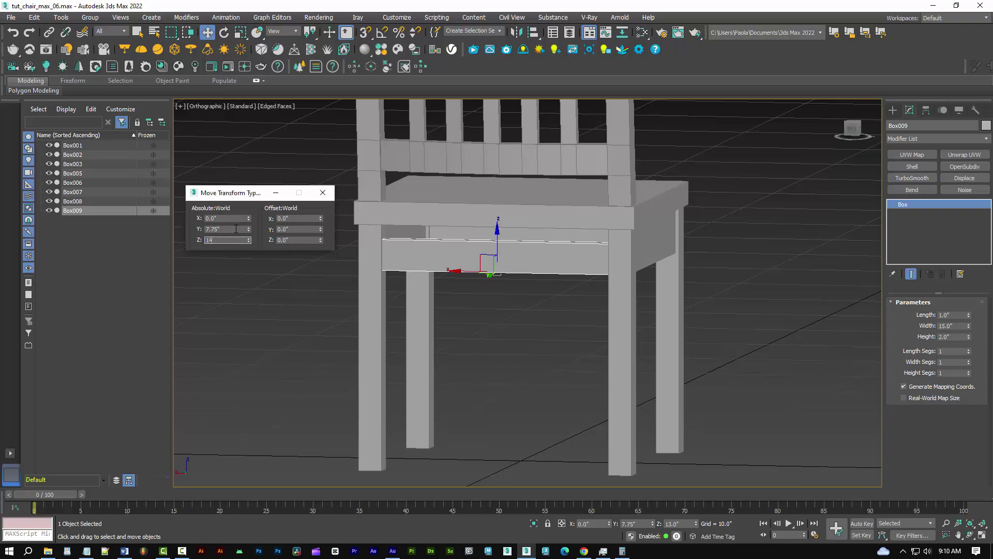
double_click(234, 229)
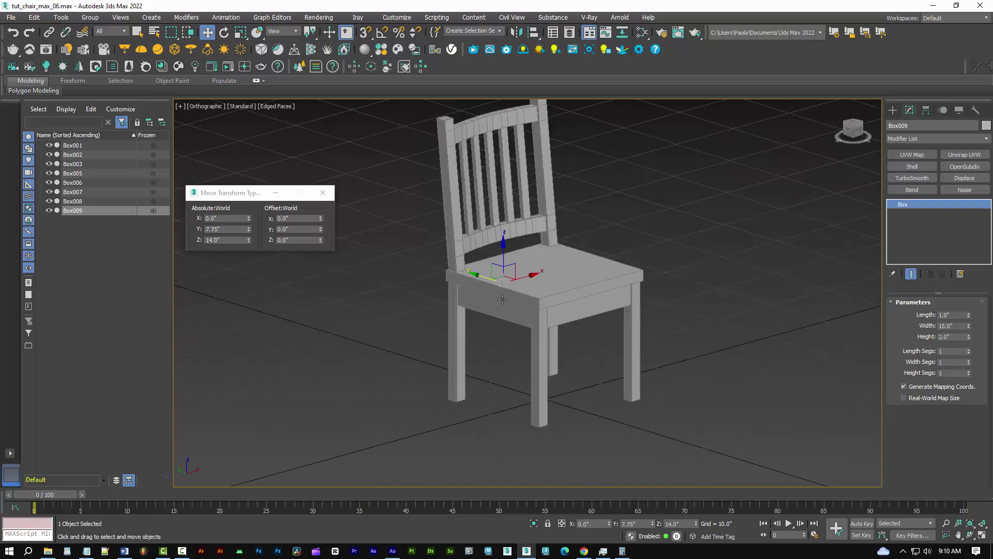
Clone the back apron downward as a stretcher between the back legs at Z 7 inches.
left_click_drag(434, 266, 434, 302, "shift")
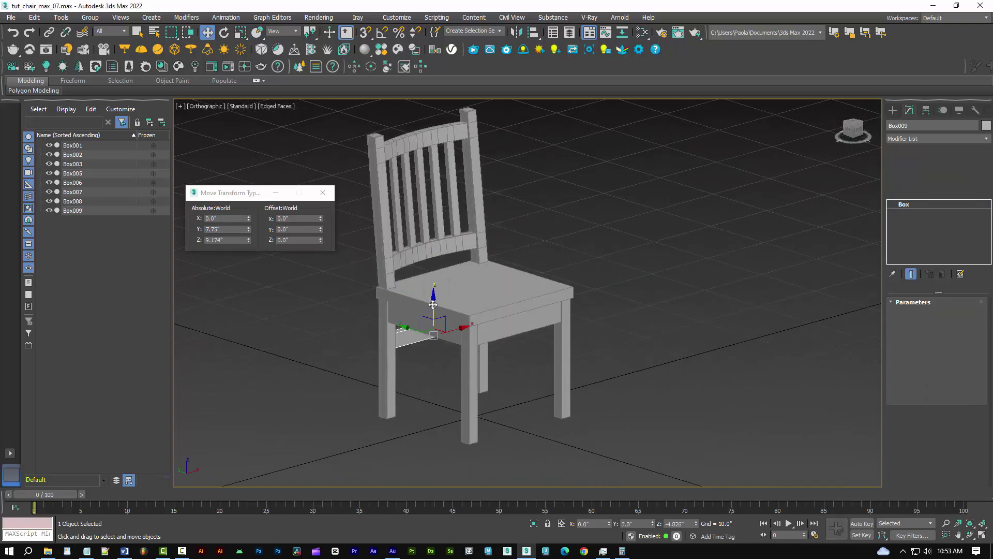
left_click(504, 321)
double_click(224, 239)
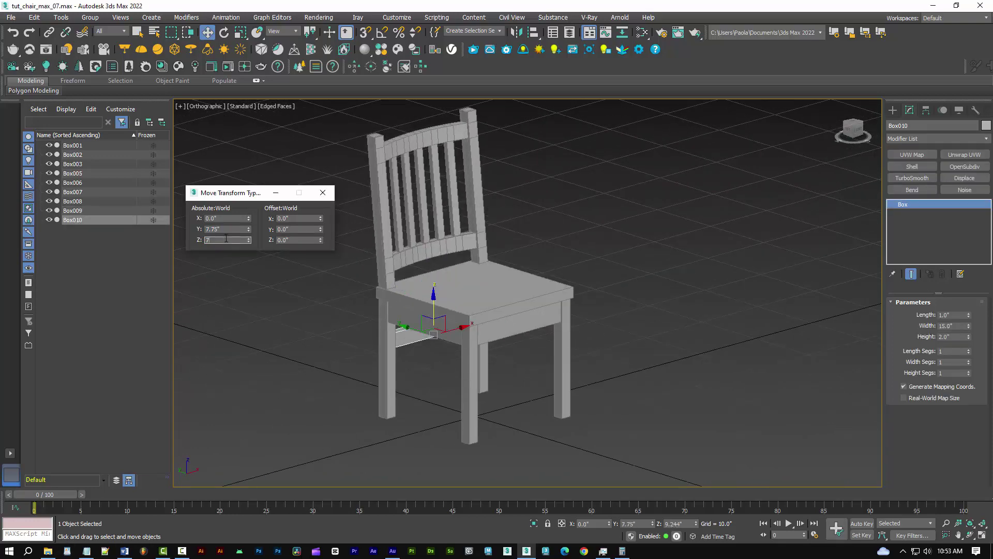
key("Return")
Create a lower side stretcher box with length 14, width 1 and height 2 inches at X -8.25, Y 0, Z 2.5.
left_click(892, 109)
left_click(910, 178)
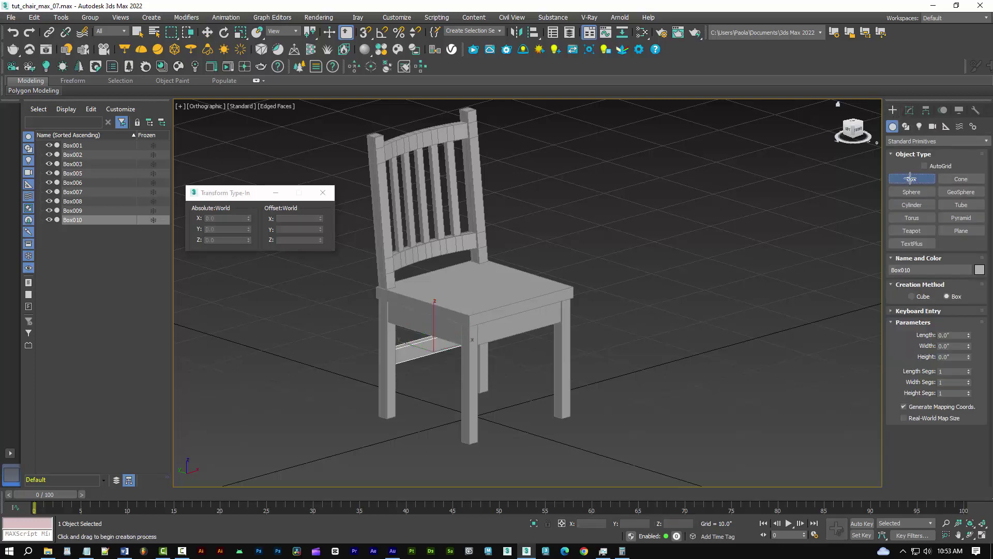
left_click(913, 310)
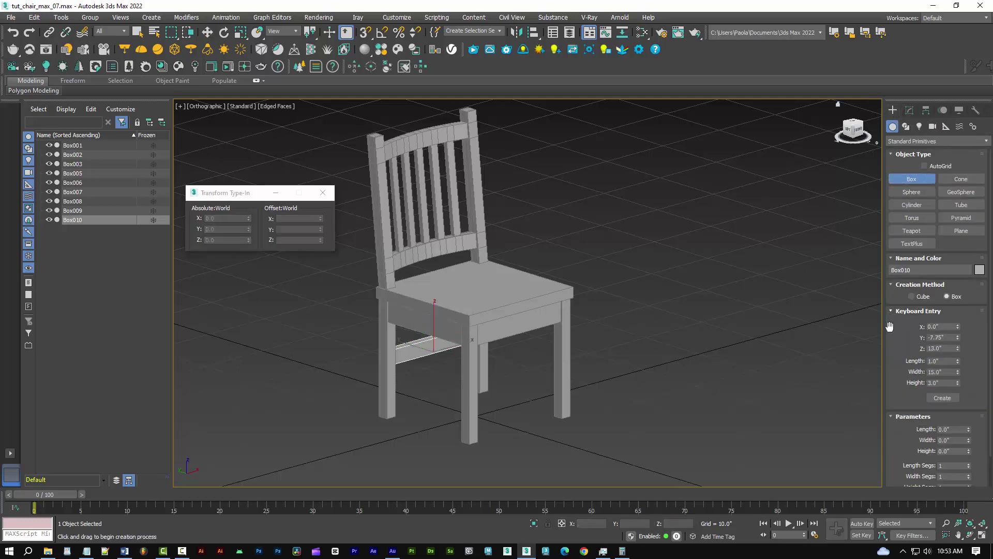
right_click(957, 337)
double_click(943, 362)
double_click(950, 372)
double_click(938, 382)
type("2")
double_click(947, 348)
type("2.5")
double_click(939, 326)
left_click(942, 397)
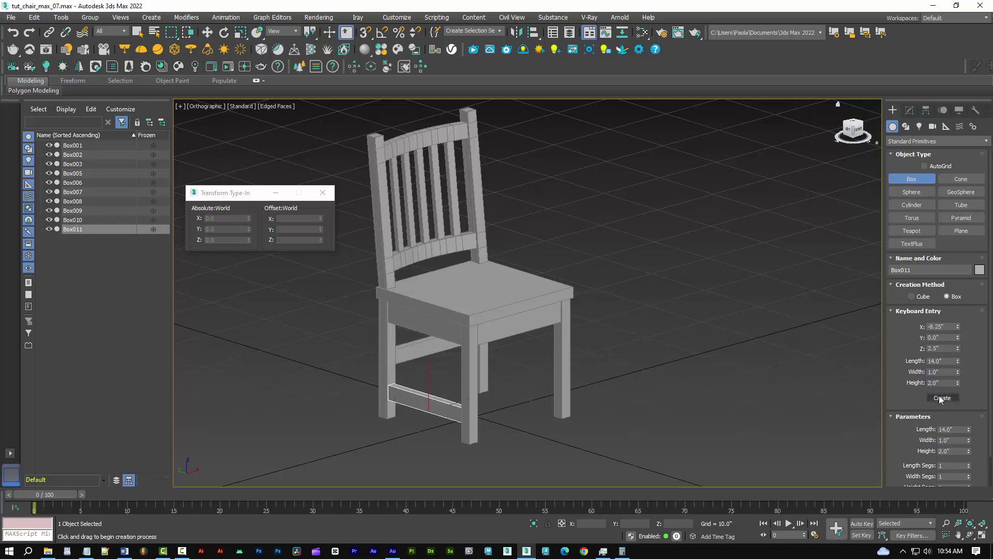
Clone the lower side stretcher along X and place the copy at X 8.25 inches.
key("w")
left_click_drag(457, 401, 514, 386, "shift")
left_click(490, 320)
double_click(225, 218)
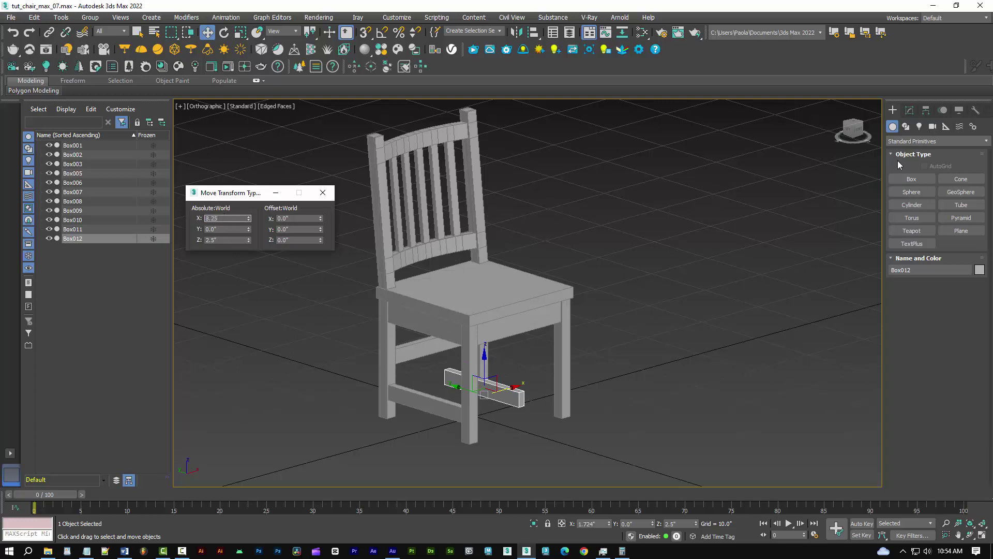
type("8.25")
key("Return")
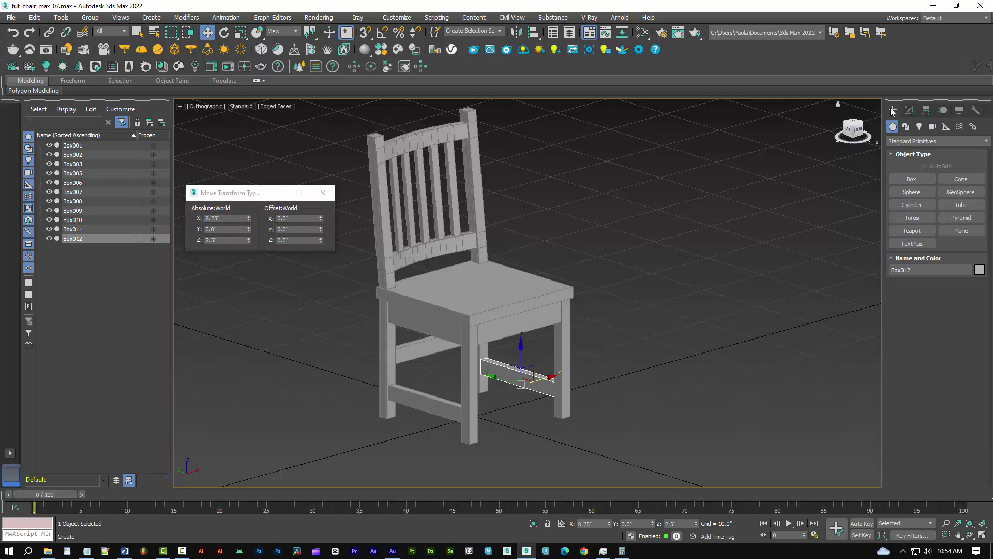
Create a cross stretcher box with length 1, width 15.5 and height 1 inch at X 0, Y 0, Z 2.75.
left_click(911, 180)
left_click(892, 309)
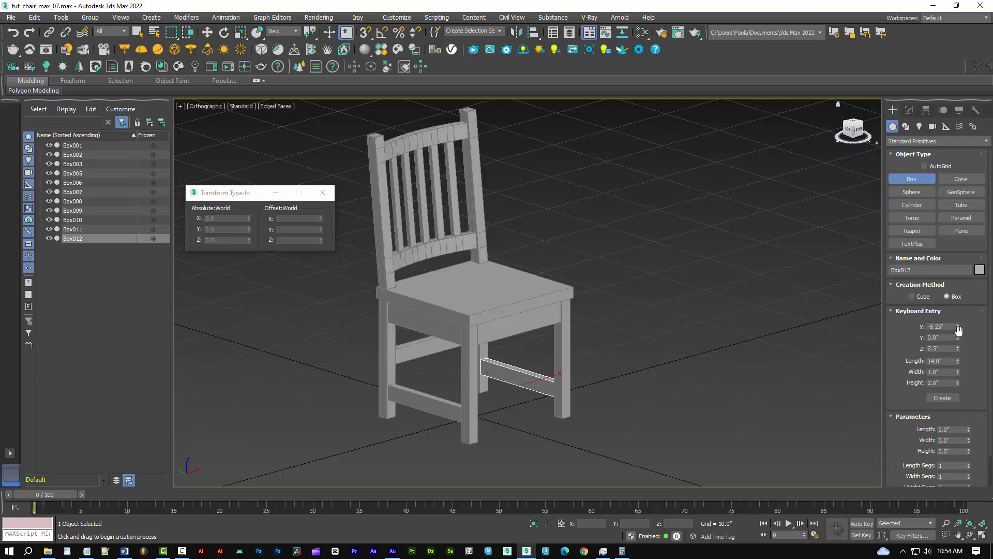
double_click(948, 361)
double_click(944, 372)
double_click(940, 383)
double_click(936, 348)
left_click(942, 398)
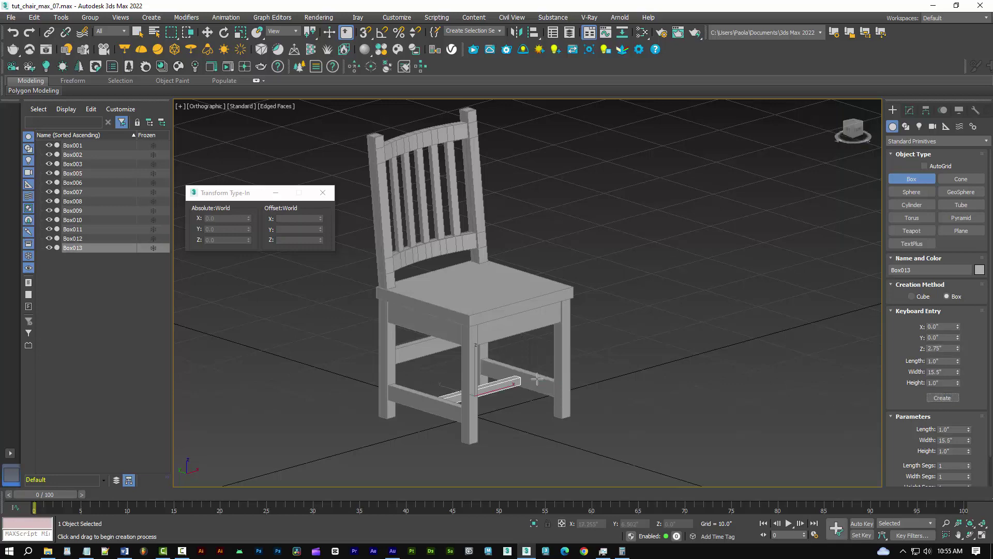
Isolate the seat and connect its front-to-back edges with one new crosswise edge loop.
middle_click_drag(538, 380, 524, 373, "alt")
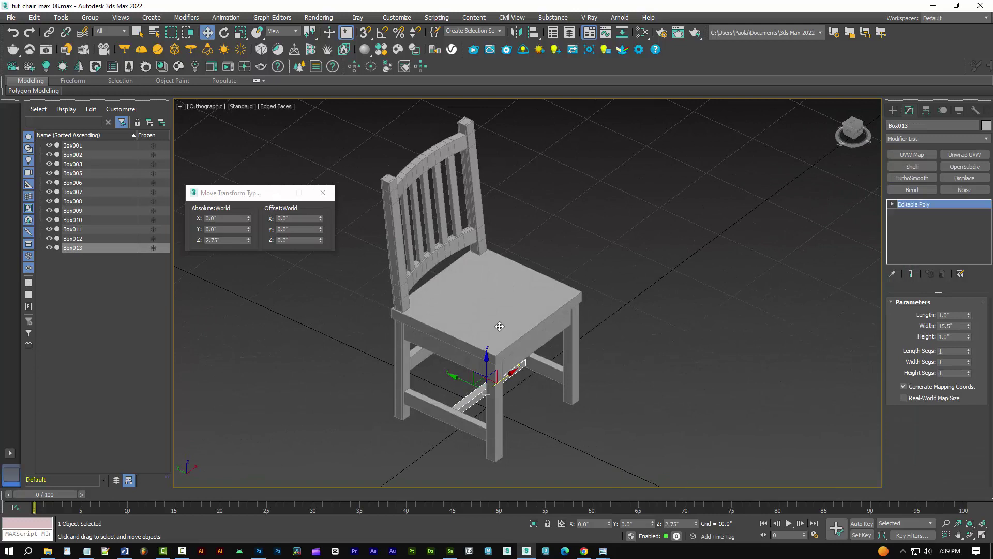
left_click(532, 525)
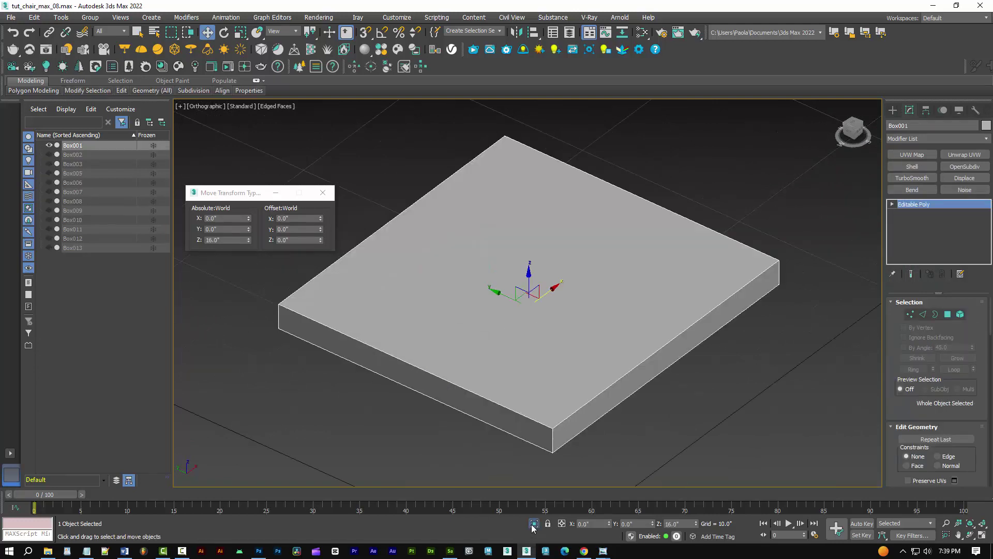
key("2")
left_click(526, 414)
left_click(913, 368)
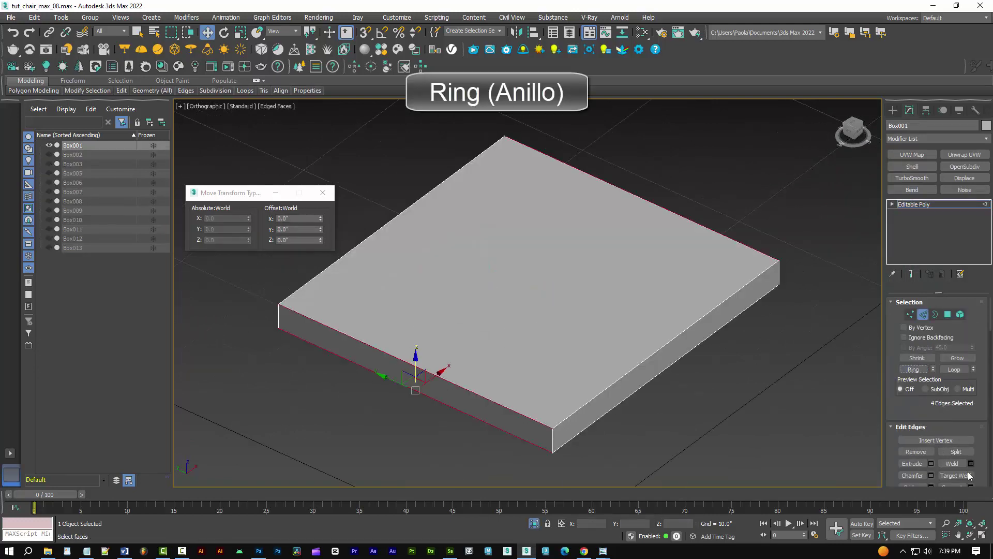
scroll(952, 404, "down", 2)
left_click(970, 456)
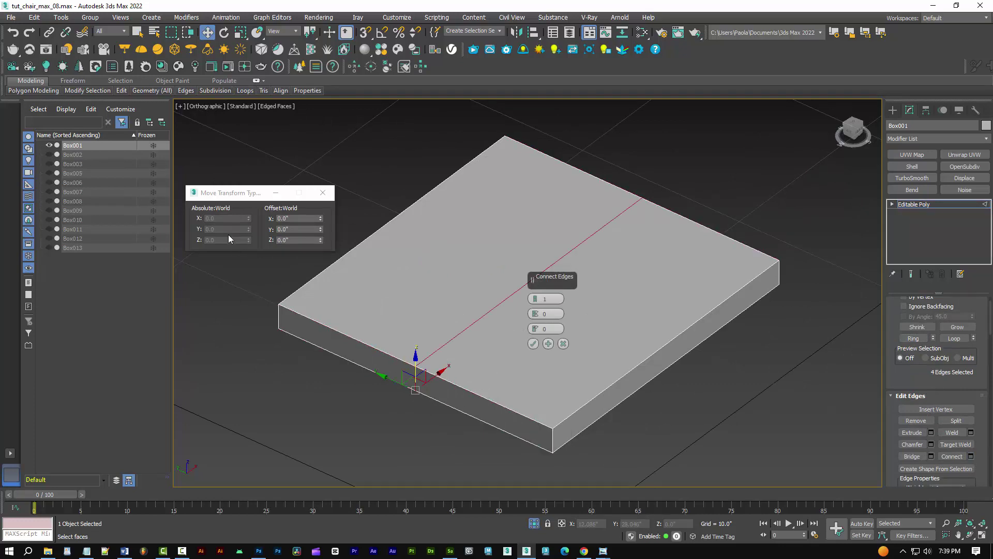
left_click(519, 338)
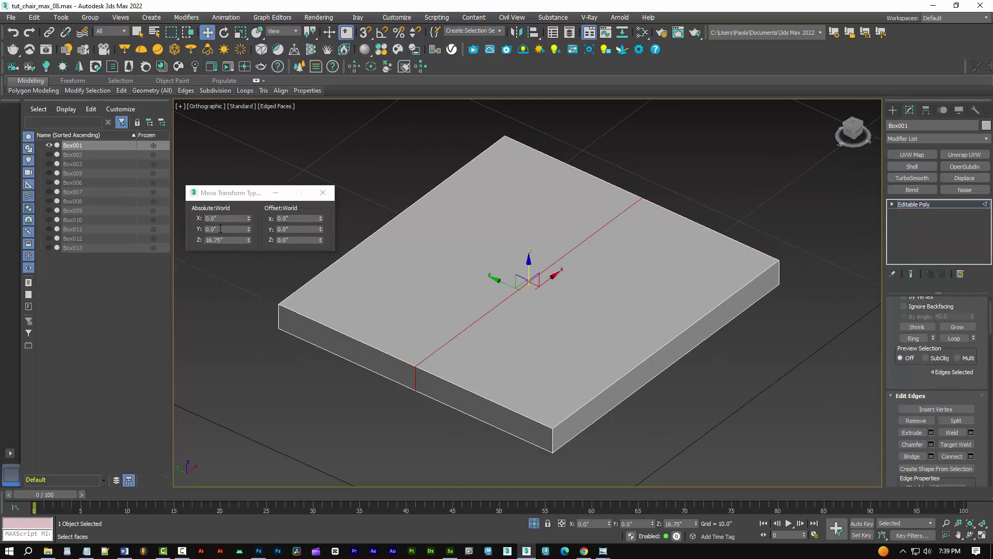
Move the new crosswise edge loop on the seat to Y 6.75 inches.
left_click(221, 229)
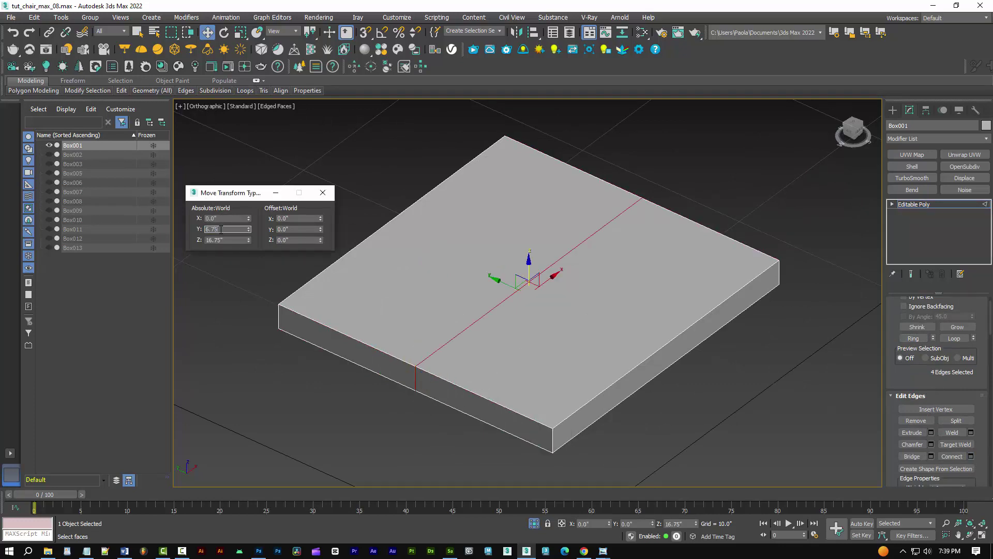
type("6.75")
key("Return")
Connect the ring of long side edges with a second crosswise loop and place it at Y 4.75 inches.
left_click(394, 355)
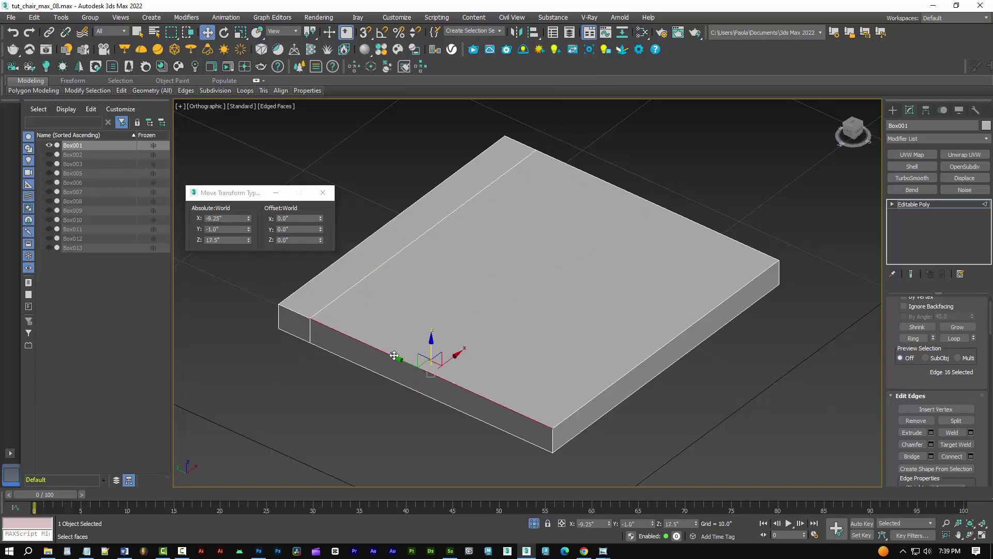
left_click(914, 338)
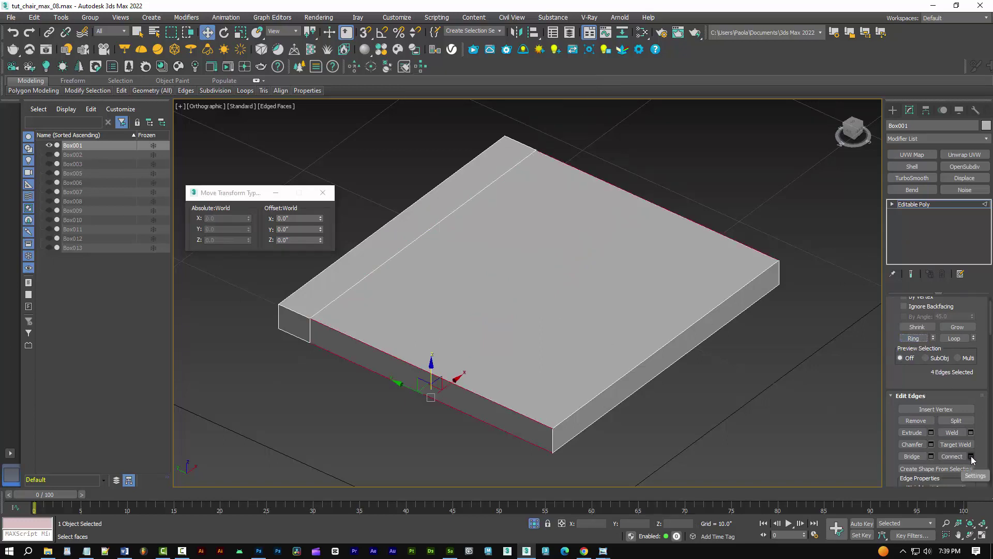
left_click(971, 456)
left_click(533, 342)
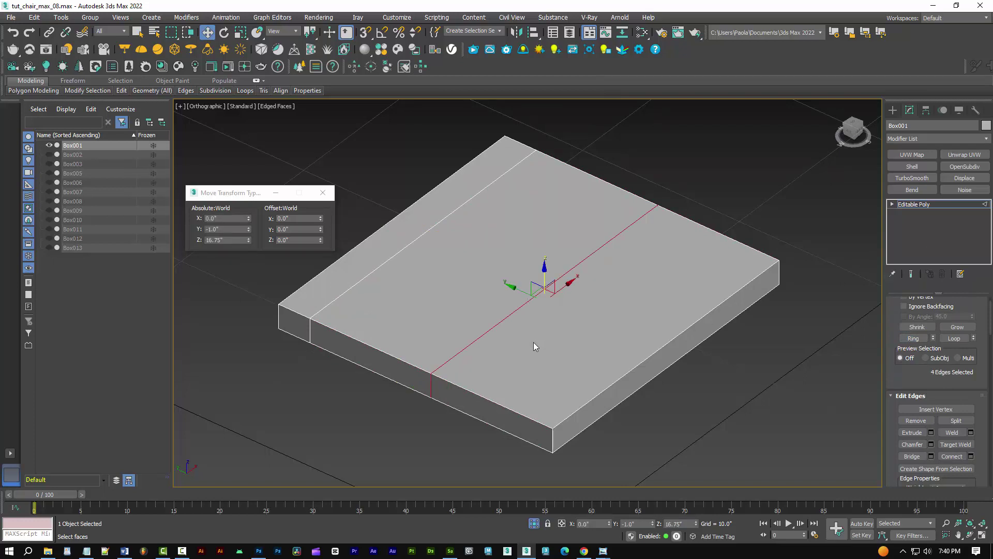
double_click(223, 228)
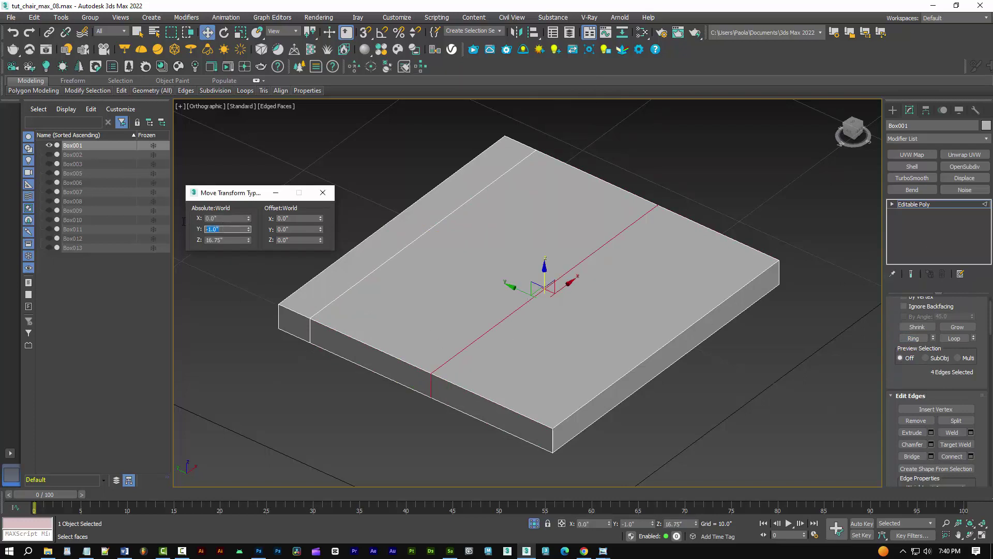
type("4.75")
key("Return")
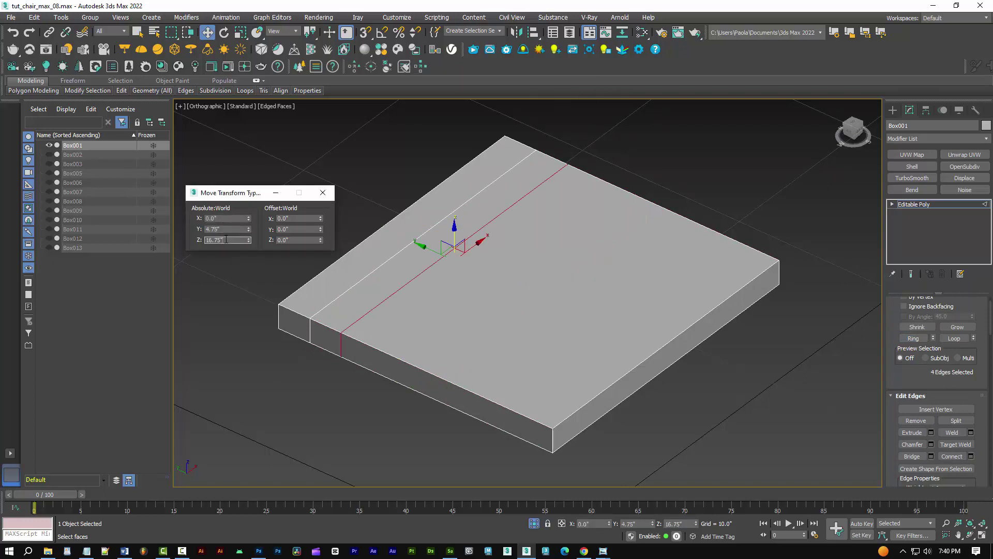
Add a third crosswise edge loop halfway between the second loop and the seat's front edge.
left_click(521, 402)
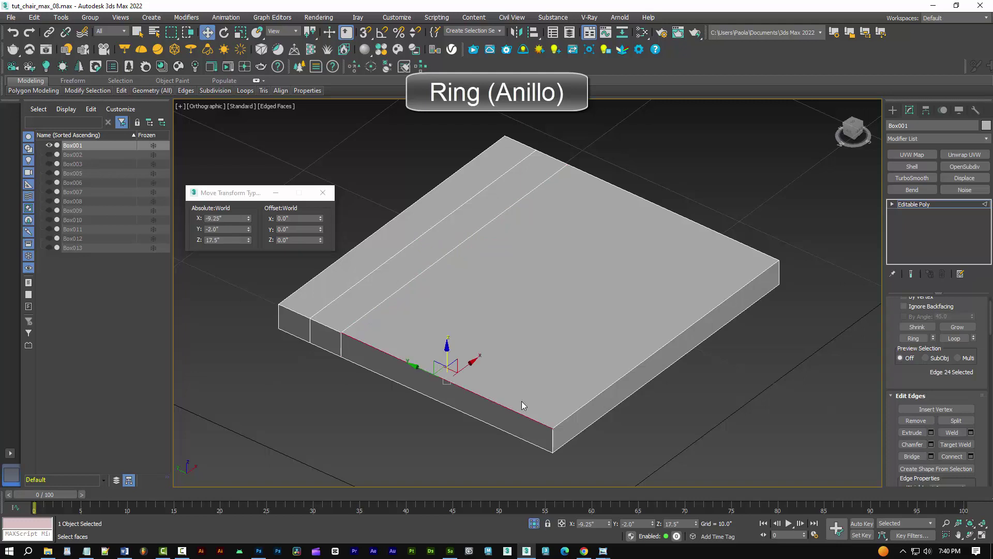
left_click(914, 338)
left_click(953, 456)
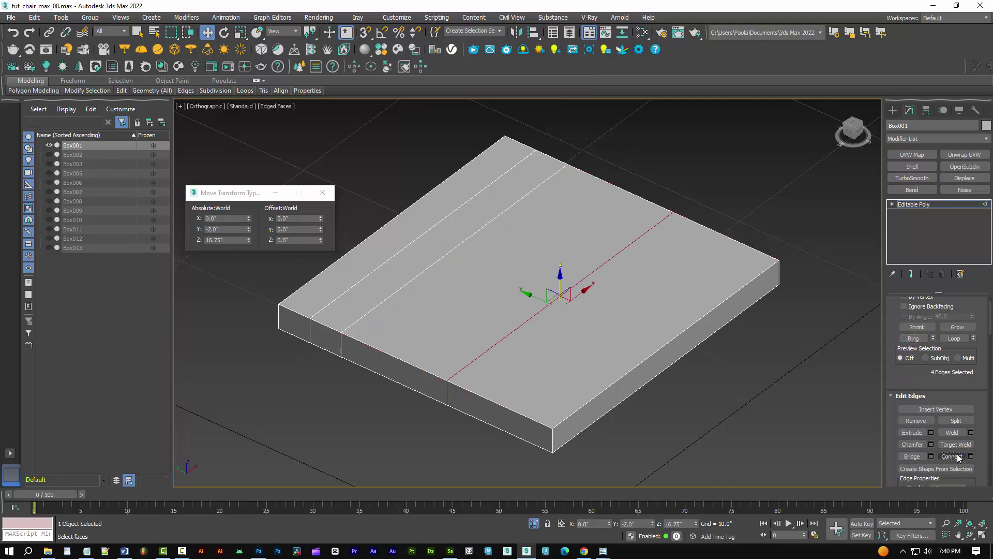
Connect the ring of the seat's front edge with two segments running from front to back.
left_click(631, 371)
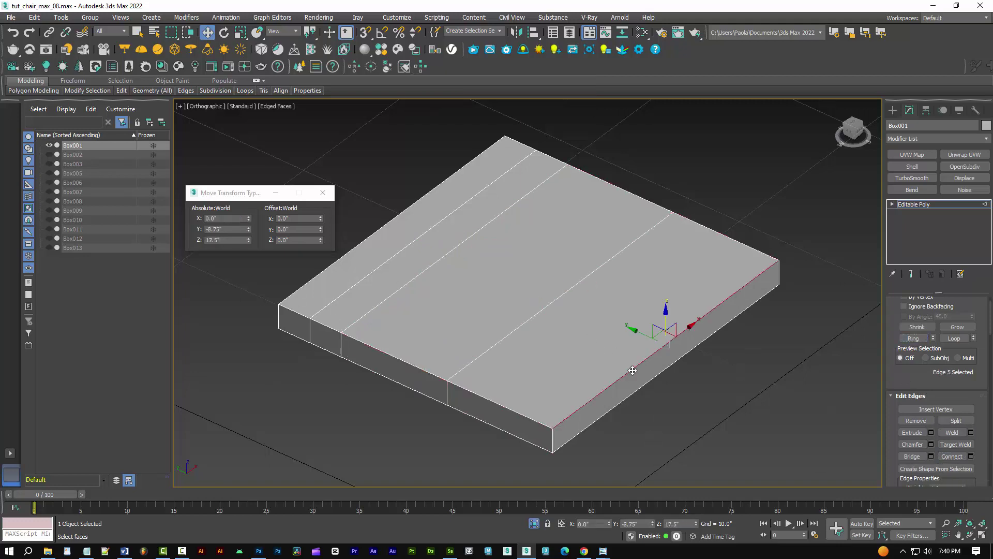
left_click(914, 338)
left_click(972, 457)
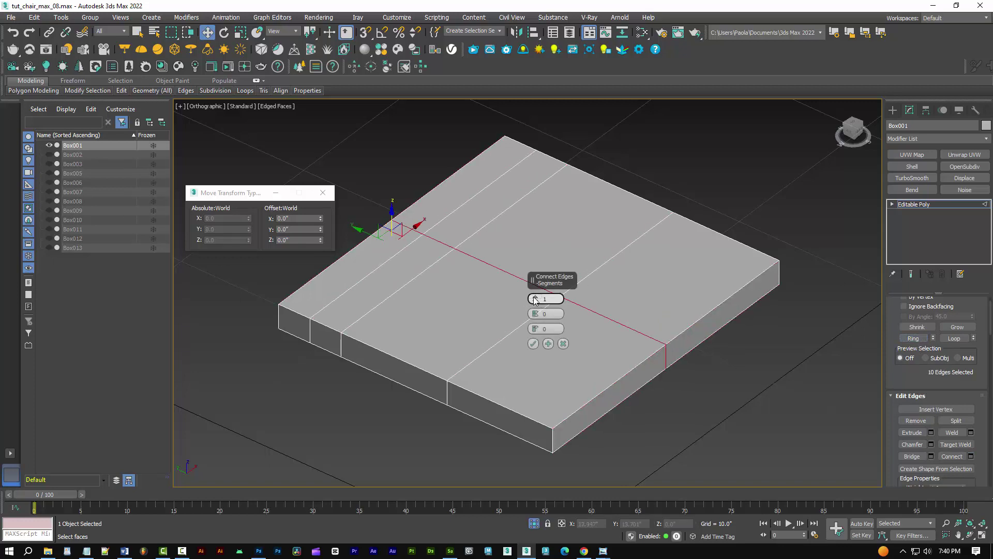
left_click(552, 291)
left_click(533, 338)
Move the two front-to-back edge loops outward to X -7.25 and X 7.25 inches.
double_click(539, 331)
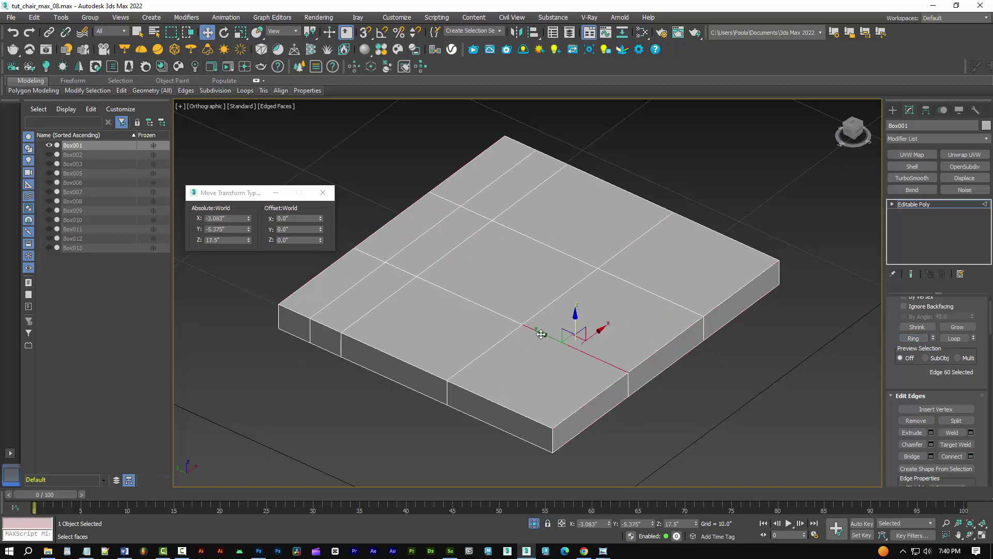
double_click(228, 218)
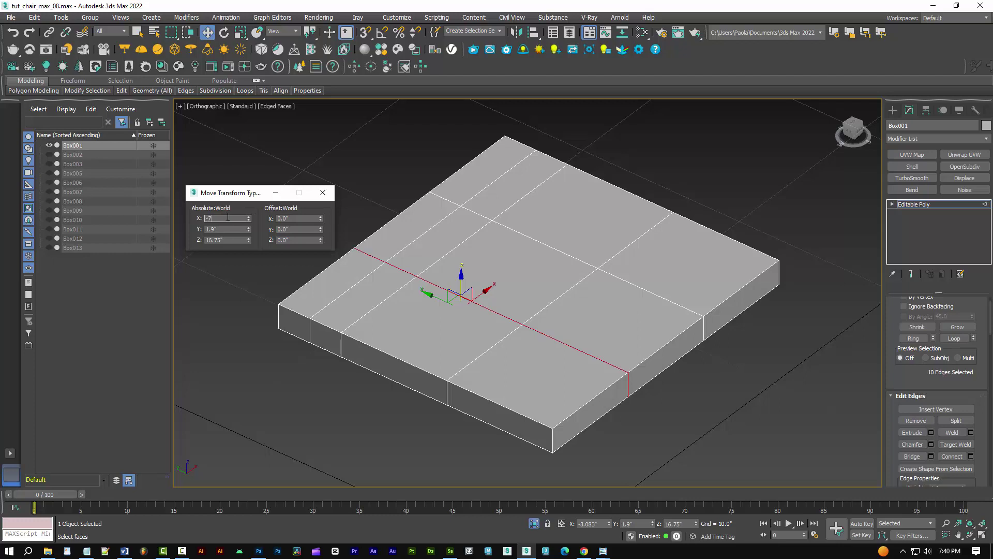
key("Return")
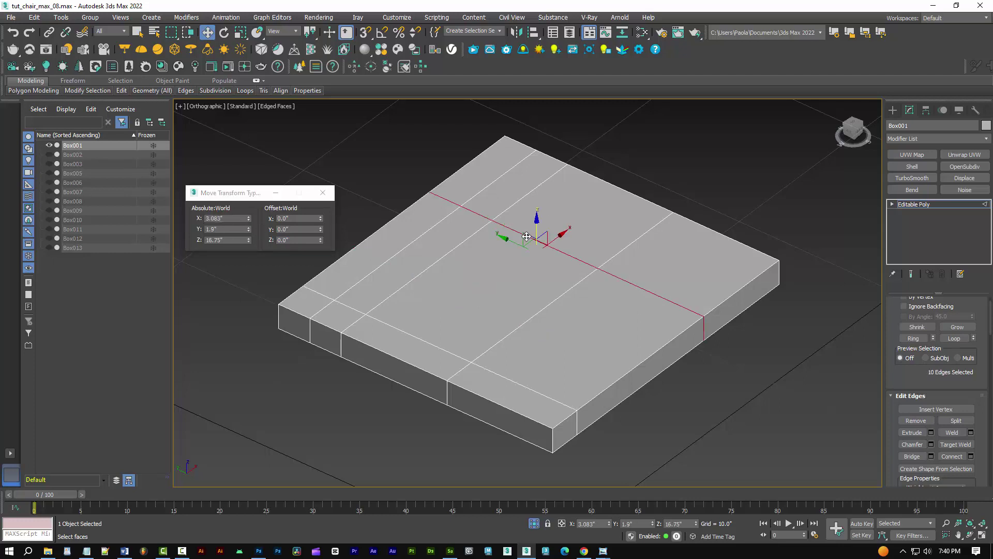
double_click(235, 218)
type("7.25")
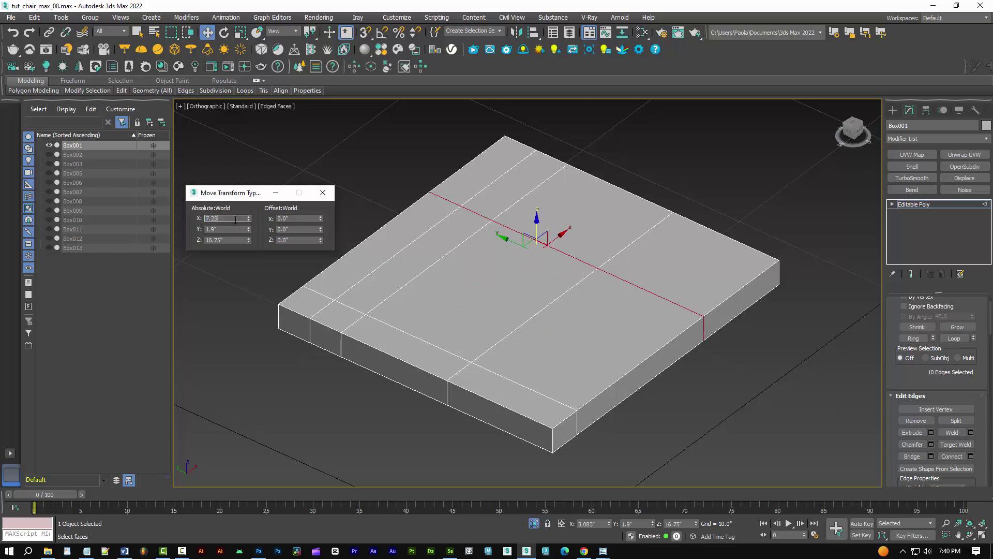
left_click(316, 292)
Bridge the top and bottom polygons at the seat's two back corners to form the leg notches.
key("4")
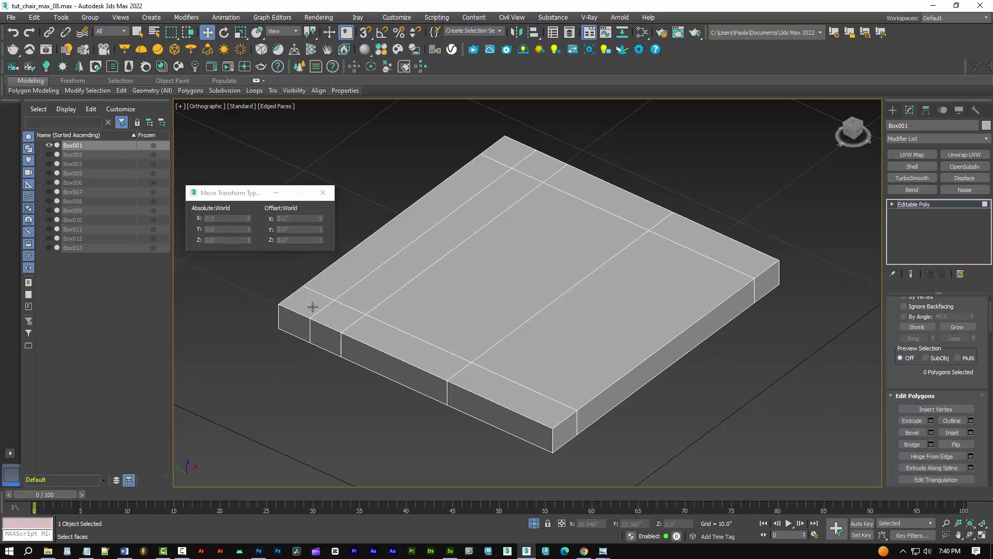
left_click(309, 302)
left_click(499, 154, "ctrl")
middle_click_drag(392, 317, 377, 295, "alt")
left_click(400, 336, "ctrl")
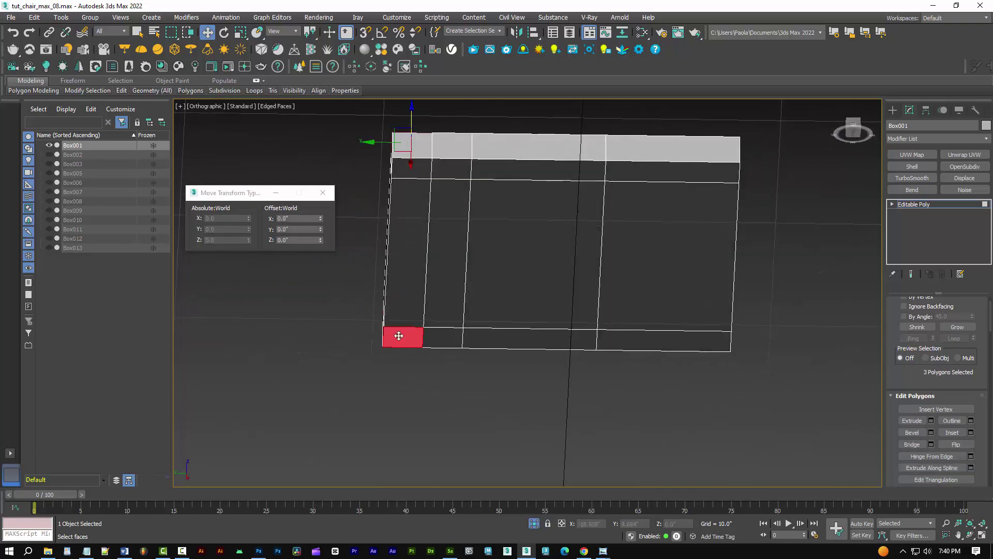
left_click(400, 167, "ctrl")
left_click(921, 446)
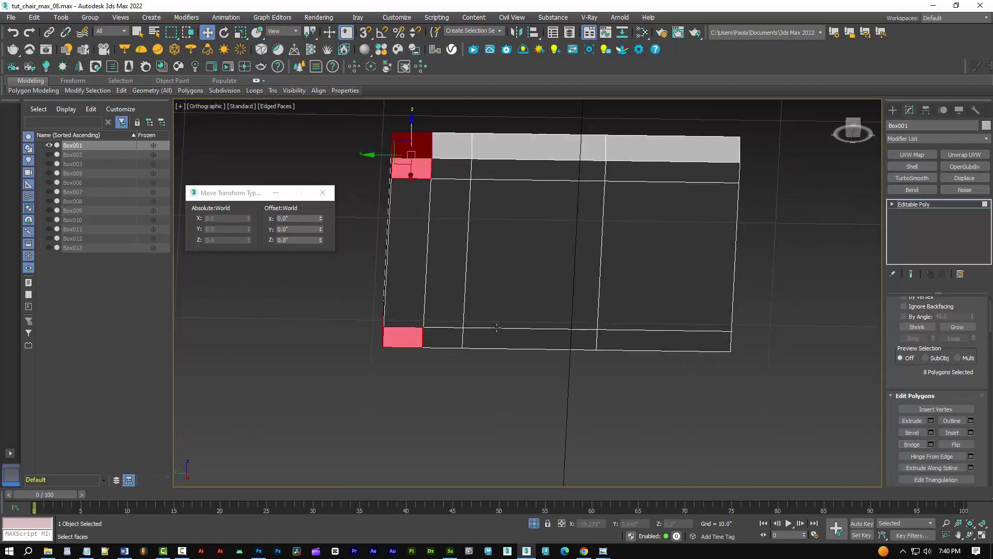
Delete the leftover outer polygons around both back corner notches of the seat.
middle_click_drag(497, 328, 446, 414, "alt")
left_click_drag(520, 127, 543, 148)
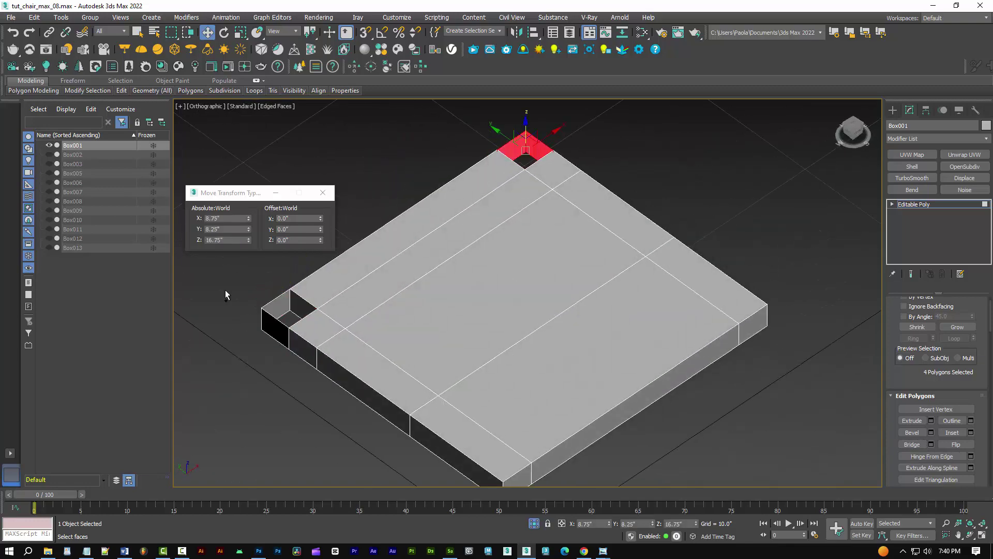
left_click_drag(225, 291, 273, 331, "ctrl")
key("Delete")
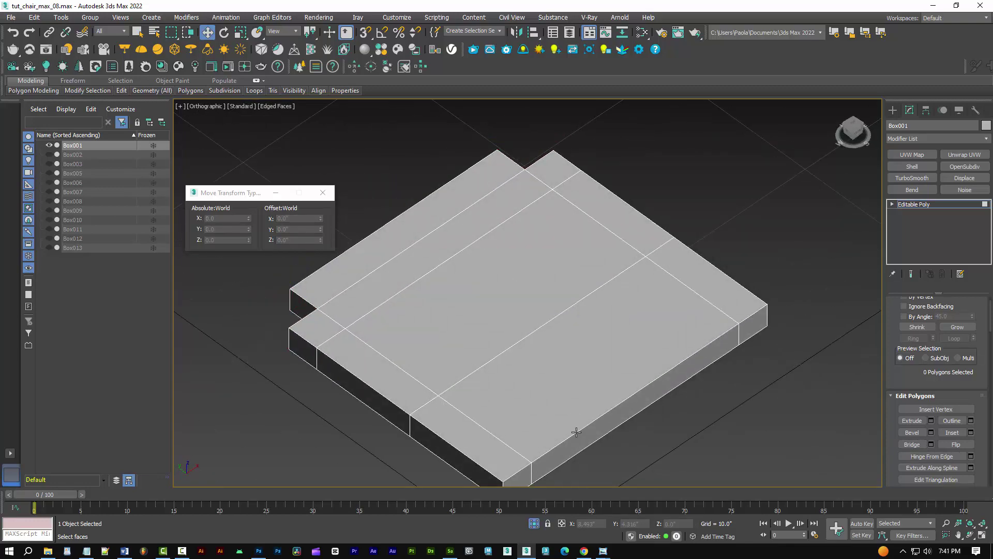
Connect the ring of middle front edges with three segments running from the seat's front to its back.
left_click(577, 435)
key("2")
left_click(596, 418)
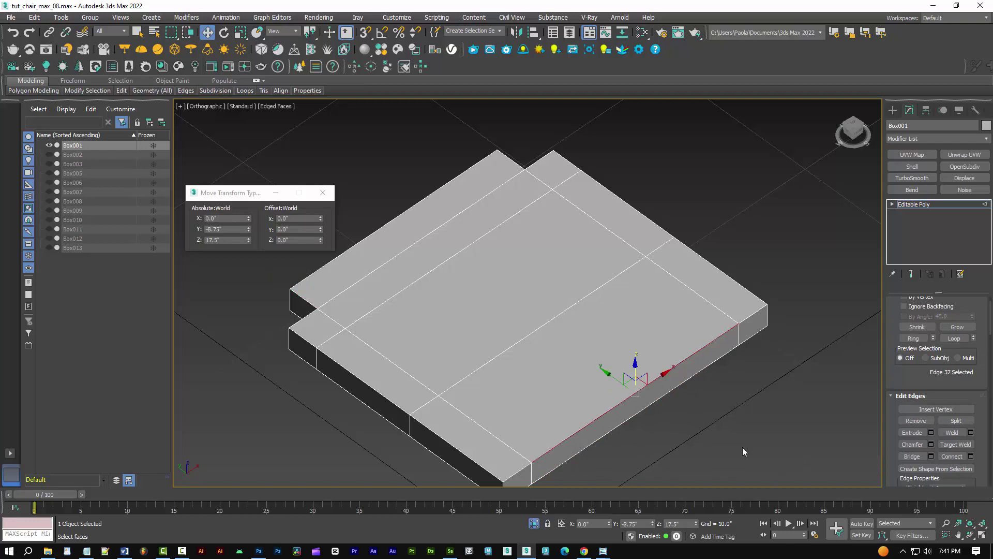
left_click(913, 338)
left_click(971, 456)
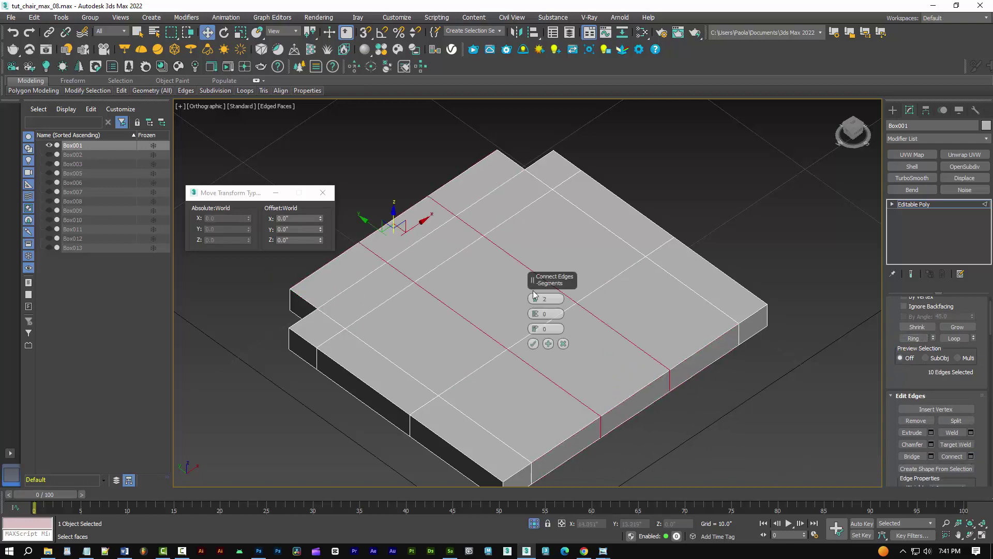
left_click_drag(534, 300, 535, 299)
left_click(533, 343)
Lower the nine top vertices where the three middle front-to-back loops cross the Y 4.75 loop, the middle loop and the front edge.
middle_click_drag(672, 341, 615, 331, "alt")
key("1")
left_click(408, 259)
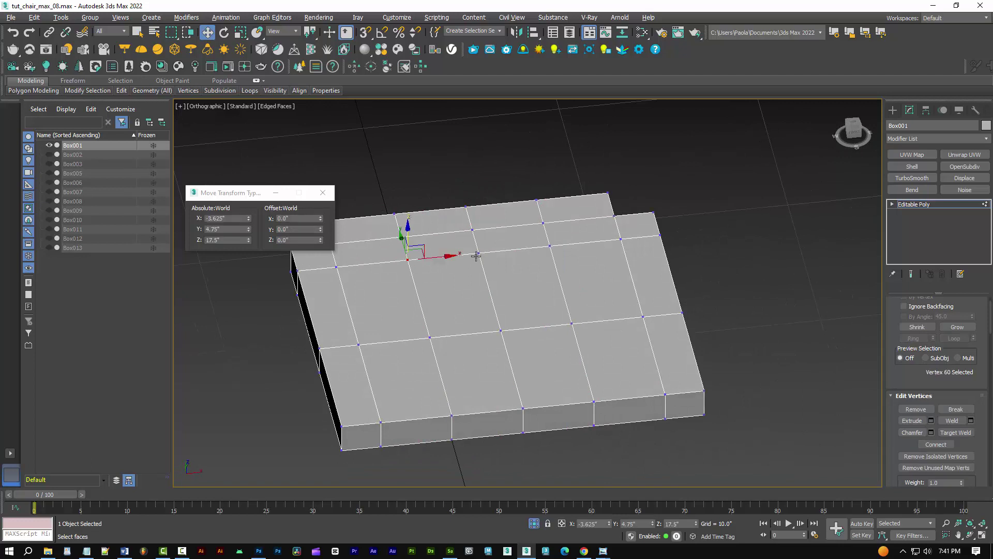
left_click(478, 252, "ctrl")
left_click(550, 246, "ctrl")
left_click(571, 323, "ctrl")
left_click(501, 330, "ctrl")
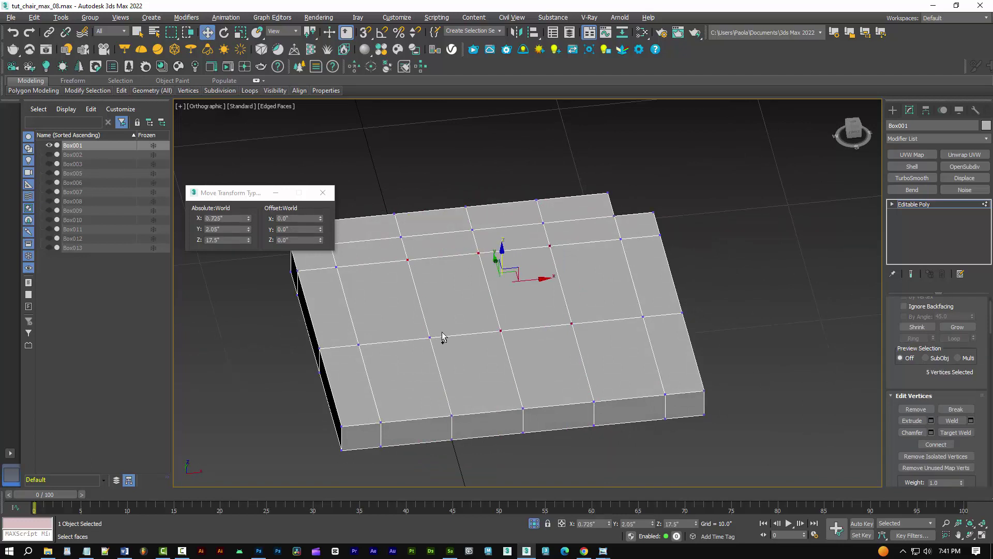
left_click(430, 338, "ctrl")
left_click(452, 415, "ctrl")
left_click(523, 408, "ctrl")
left_click(594, 402, "ctrl")
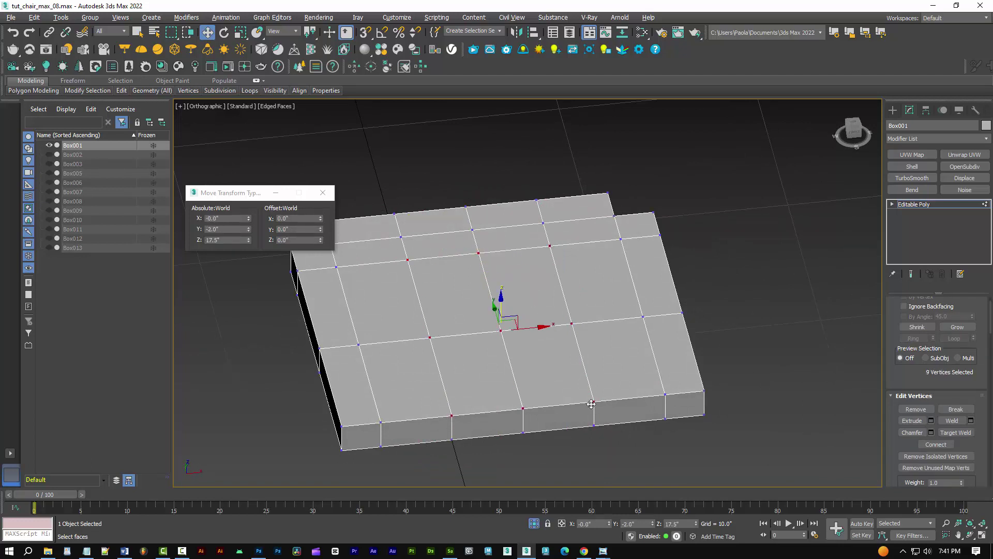
left_click_drag(498, 298, 498, 306)
Keep only the four outer vertices of the middle and front rows selected and lower them further, to Z 16.466 inches.
left_click_drag(395, 242, 582, 273, "alt")
left_click_drag(473, 315, 542, 434, "alt")
left_click_drag(512, 350, 512, 360)
End the seat's isolation and vertex editing, and deselect it to show the whole chair.
middle_click_drag(535, 483, 577, 473, "alt")
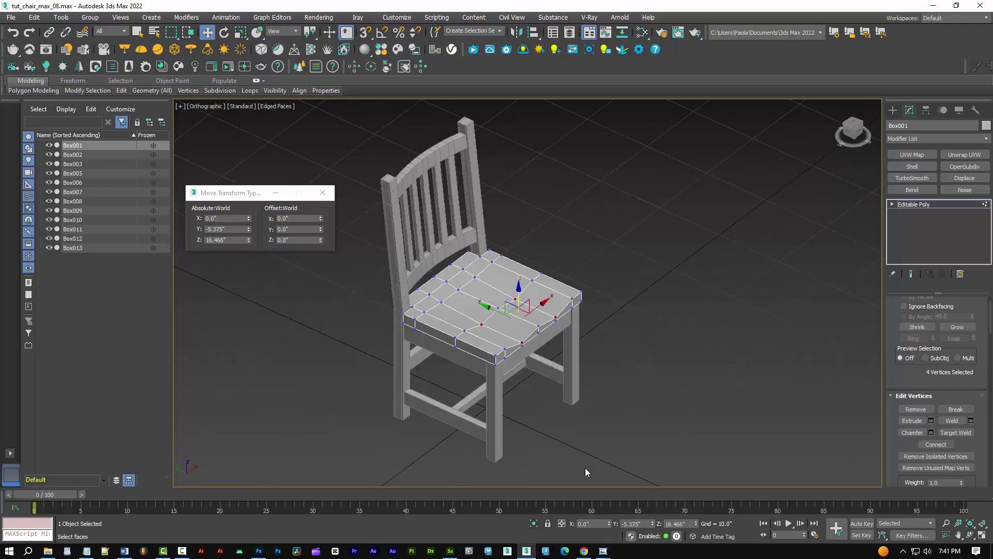
key("1")
middle_click_drag(572, 400, 586, 362)
left_click(580, 384)
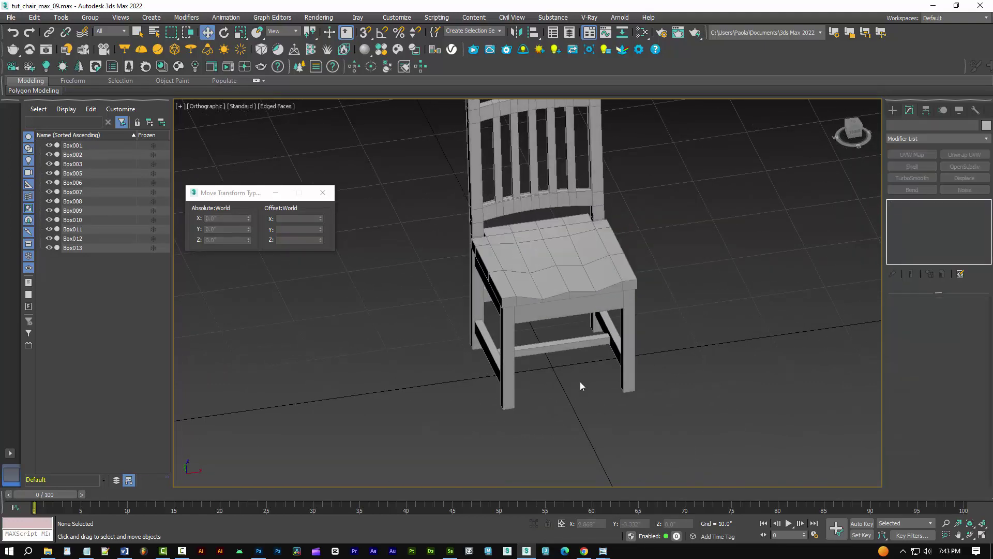
key("z")
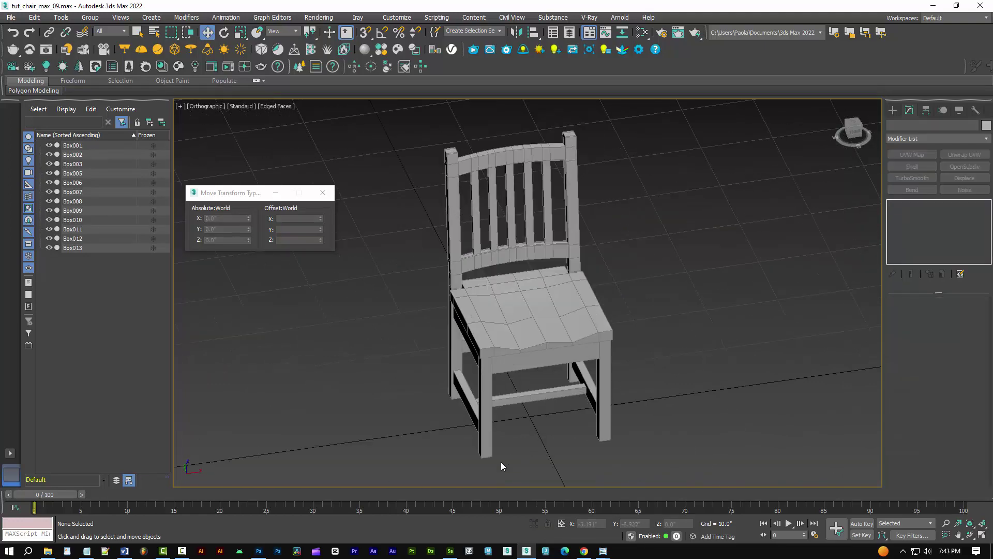